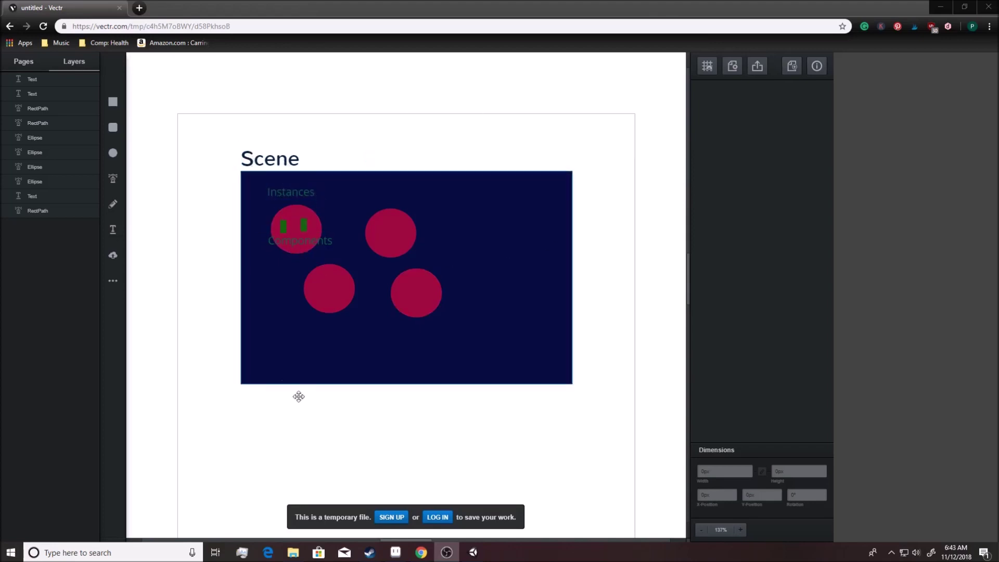
Switch to the Unity editor and select the Main Camera in SampleScene
{"action": "key", "text": "alt+Tab"}
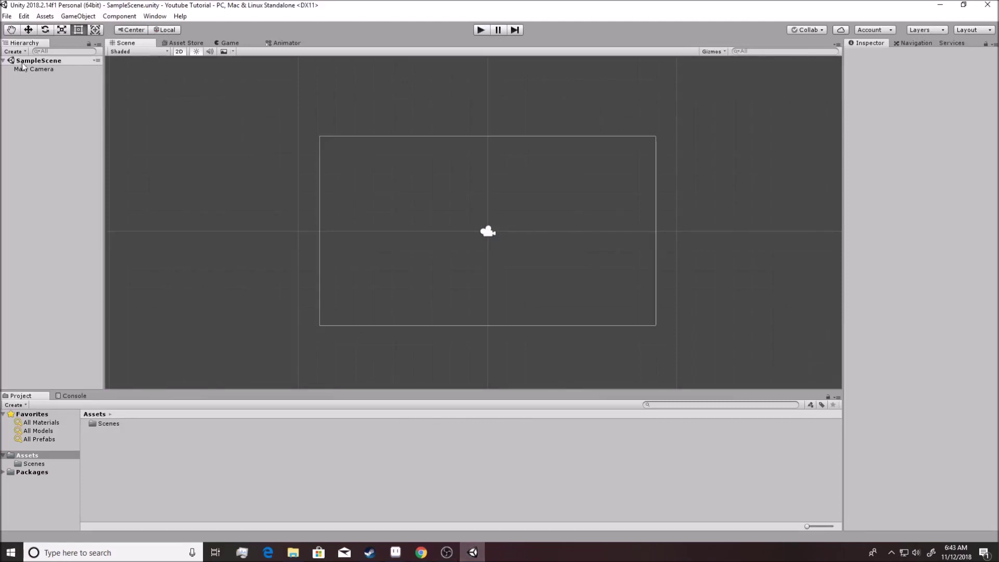
{"action": "left_click", "coordinate": [4, 61]}
{"action": "left_click", "coordinate": [4, 61]}
{"action": "scroll", "coordinate": [564, 238], "scroll_direction": "down", "scroll_amount": 2}
{"action": "scroll", "coordinate": [563, 238], "scroll_direction": "up", "scroll_amount": 1}
{"action": "middle_click_drag", "start_coordinate": [568, 252], "coordinate": [526, 241]}
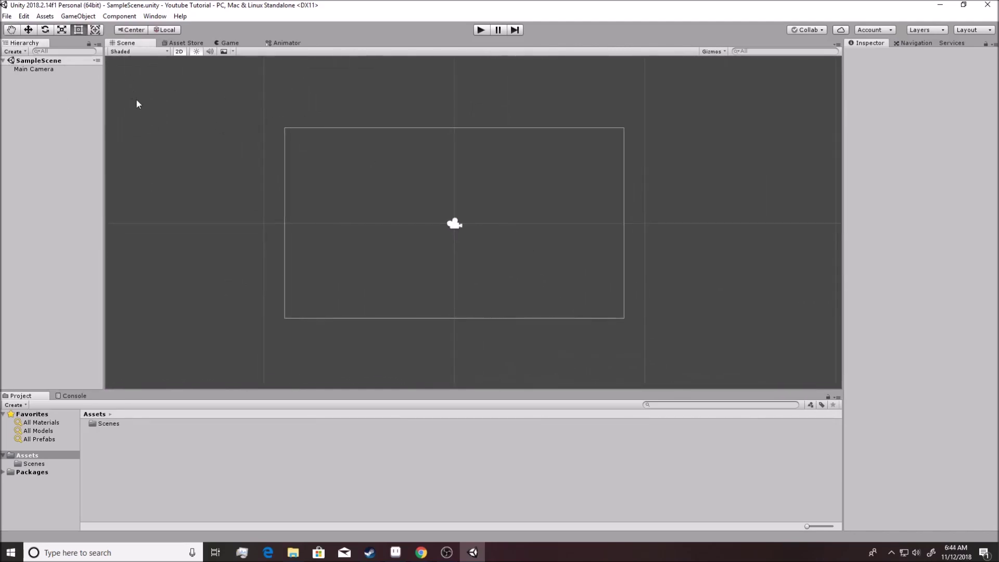
{"action": "left_click", "coordinate": [42, 70]}
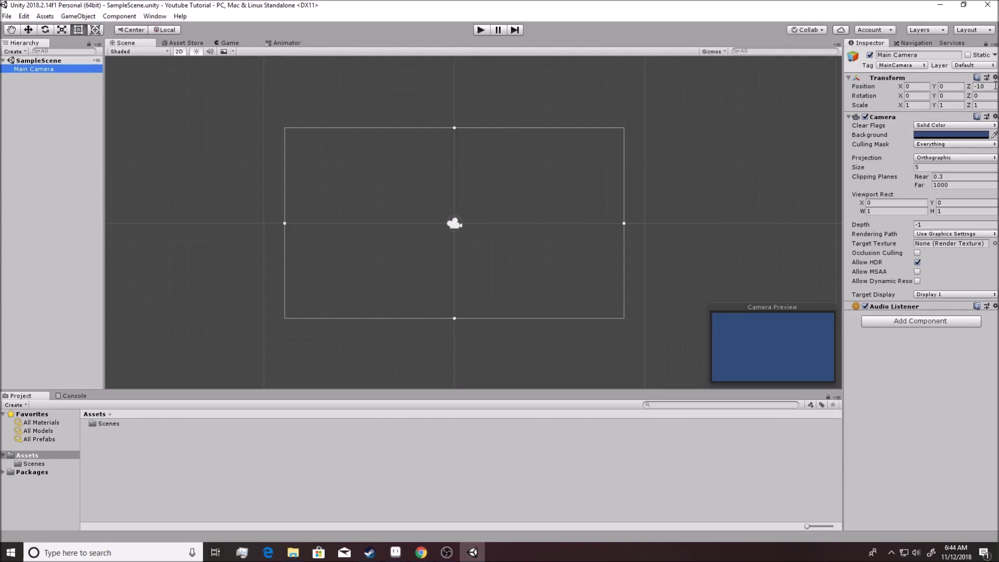
Set the Main Camera's position to X 1 and Y 1
{"action": "left_click", "coordinate": [912, 86]}
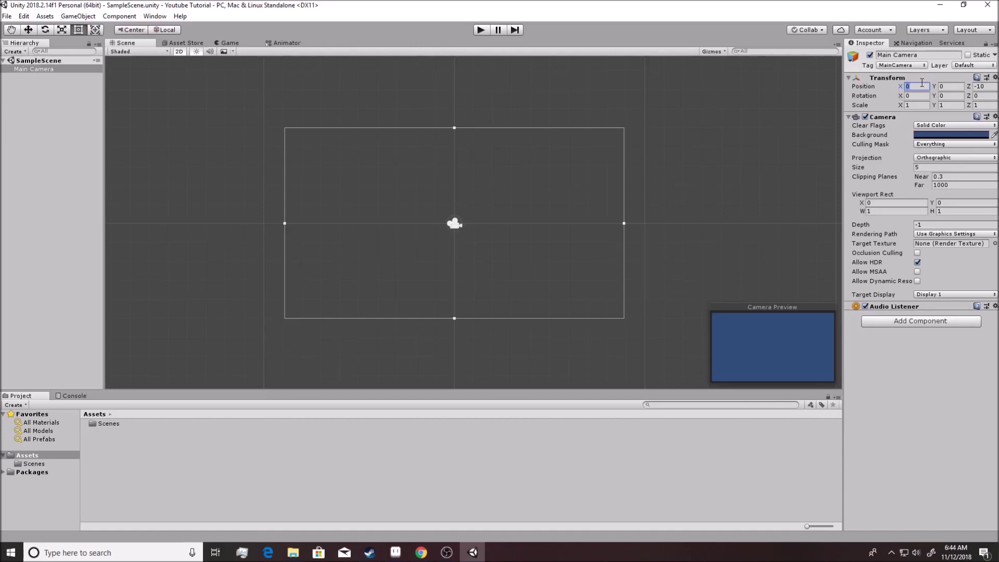
{"action": "type", "text": "1"}
{"action": "key", "text": "Tab"}
{"action": "type", "text": "1"}
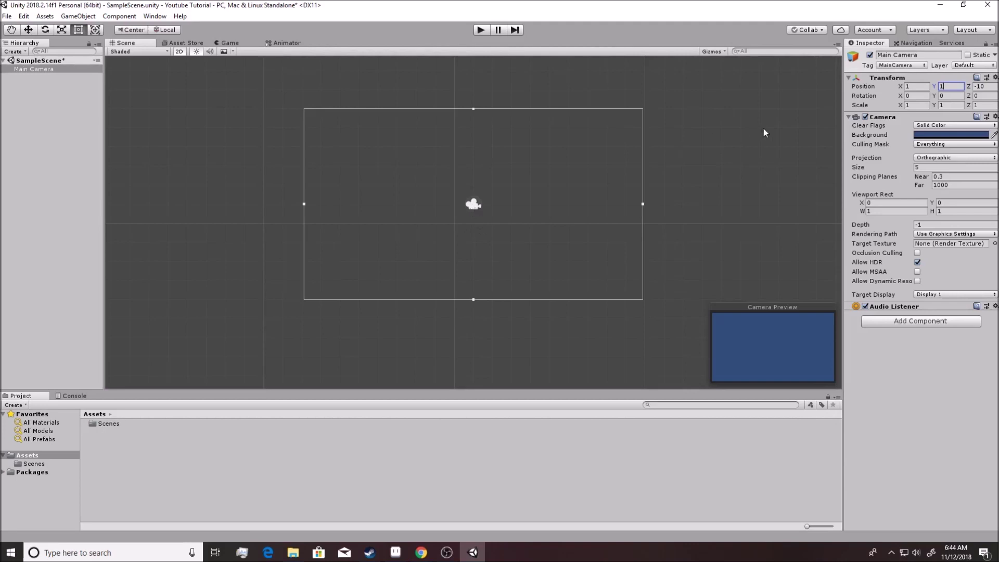
Try the Main Camera at X position 2 and then at -1, and check its place in the scene
{"action": "left_click", "coordinate": [916, 87]}
{"action": "type", "text": "2"}
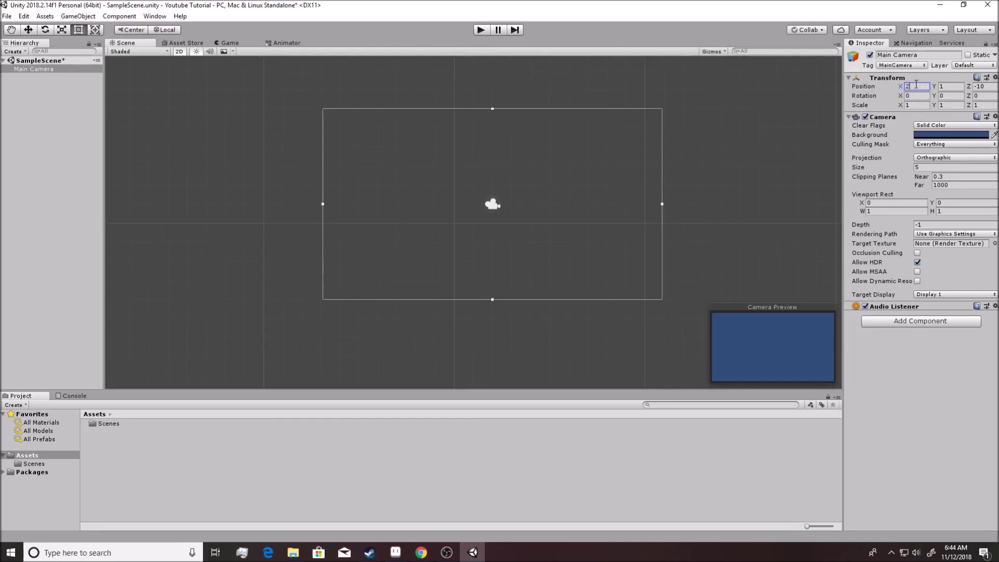
{"action": "key", "text": "BackSpace"}
{"action": "type", "text": "-1"}
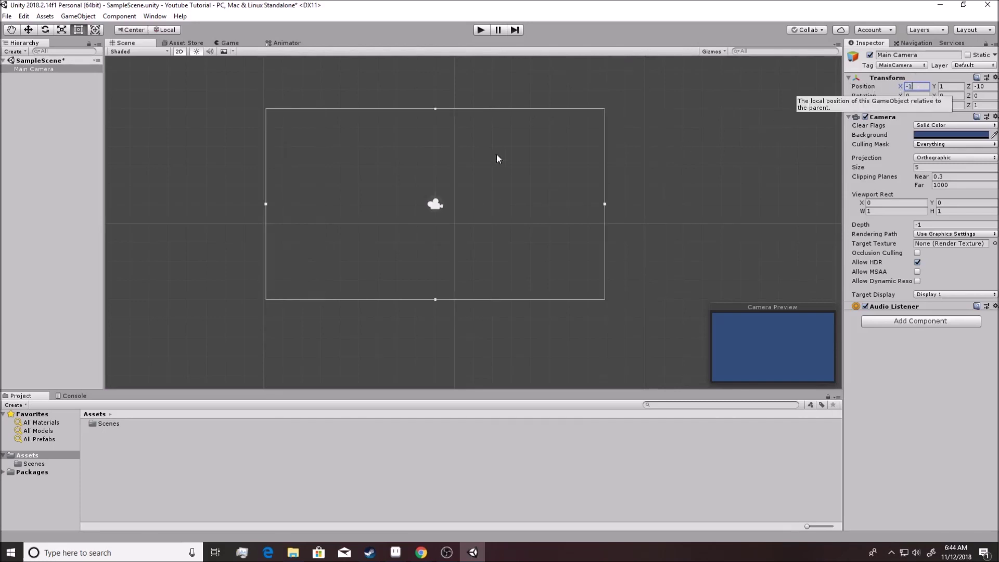
{"action": "scroll", "coordinate": [513, 219], "scroll_direction": "down", "scroll_amount": 10}
{"action": "scroll", "coordinate": [522, 220], "scroll_direction": "down", "scroll_amount": 3}
{"action": "scroll", "coordinate": [531, 221], "scroll_direction": "up", "scroll_amount": 10}
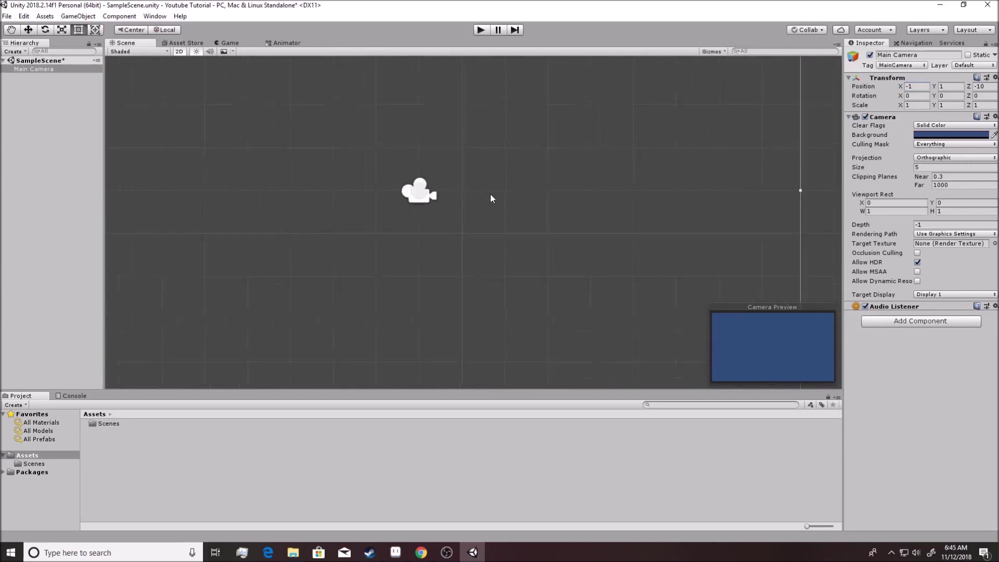
Reset the Main Camera's position to X 0 and Y 0
{"action": "scroll", "coordinate": [491, 199], "scroll_direction": "down", "scroll_amount": 4}
{"action": "left_click", "coordinate": [922, 86]}
{"action": "type", "text": "0"}
{"action": "key", "text": "Tab"}
{"action": "type", "text": "0"}
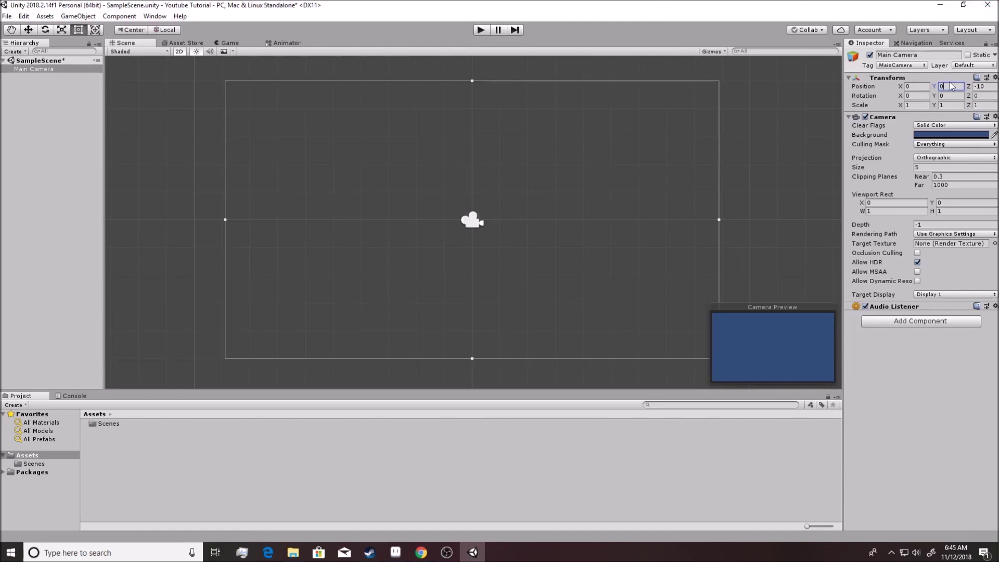
Examine the Main Camera in the Scene's 3D view, then return to the 2D view framed on the camera
{"action": "left_click", "coordinate": [180, 52]}
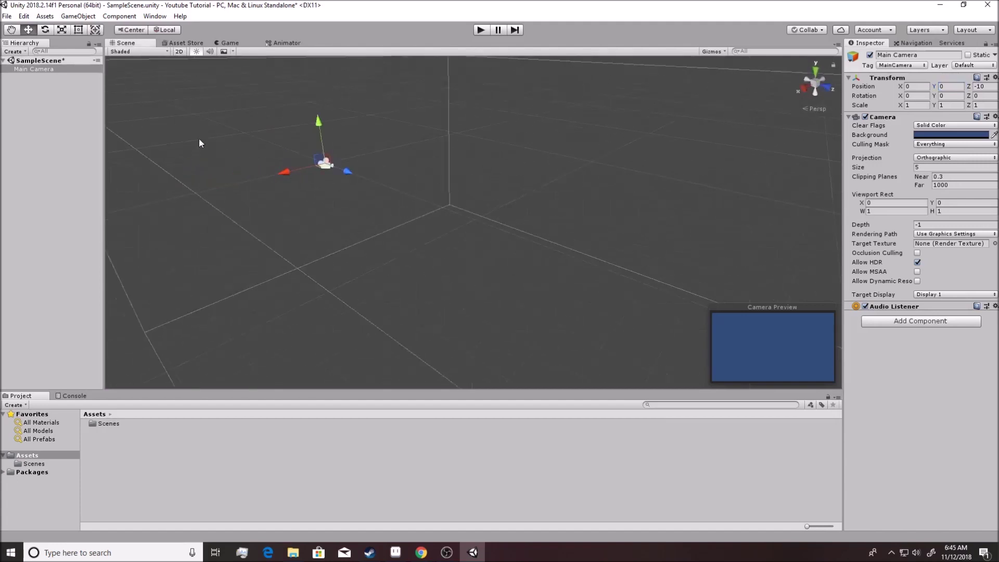
{"action": "left_click_drag", "start_coordinate": [409, 238], "coordinate": [181, 54], "text": "alt"}
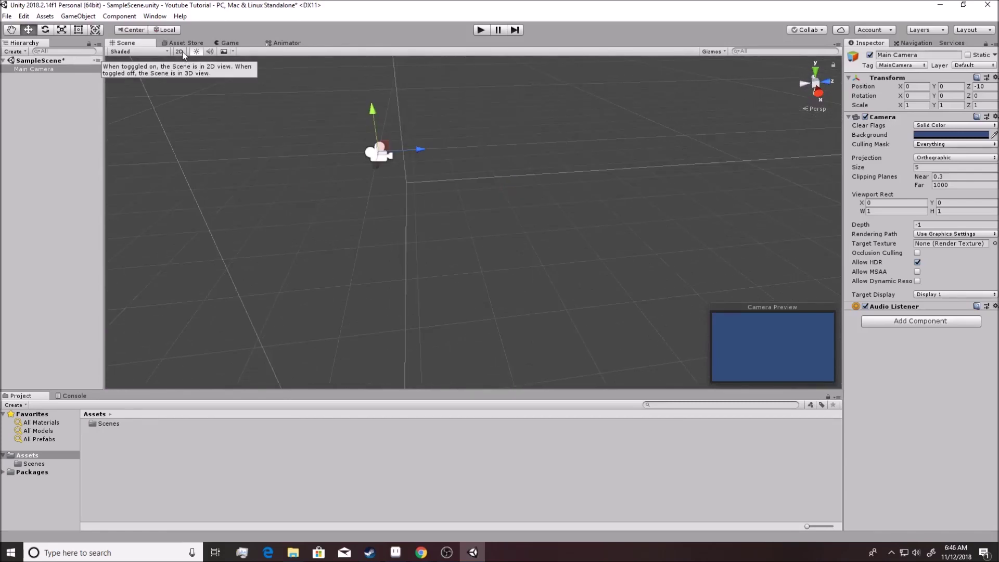
{"action": "left_click", "coordinate": [183, 52]}
{"action": "left_click", "coordinate": [183, 52]}
{"action": "left_click", "coordinate": [182, 52]}
{"action": "scroll", "coordinate": [400, 180], "scroll_direction": "down", "scroll_amount": 5}
{"action": "middle_click_drag", "start_coordinate": [388, 199], "coordinate": [614, 221]}
{"action": "key", "text": "f"}
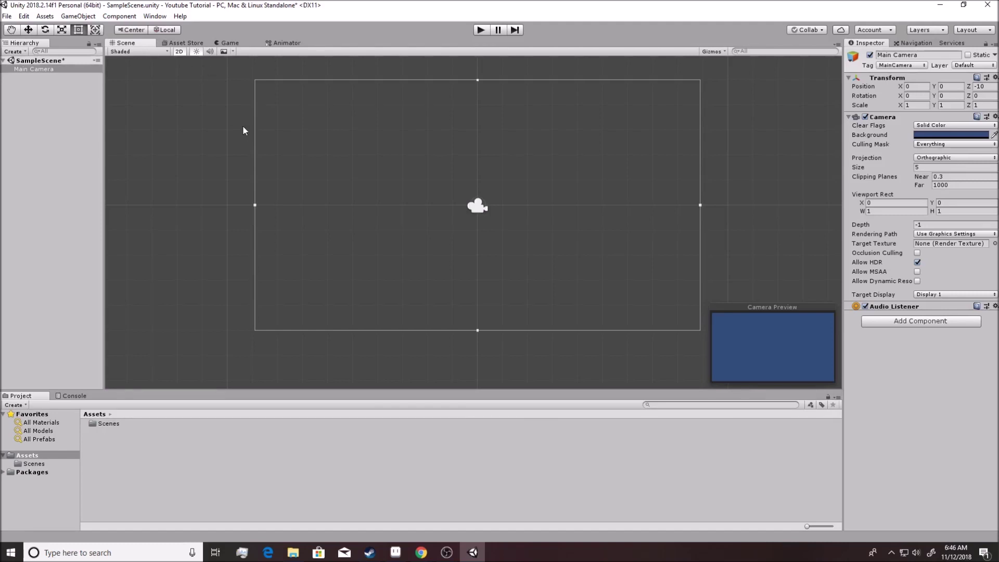
{"action": "scroll", "coordinate": [557, 190], "scroll_direction": "down", "scroll_amount": 3}
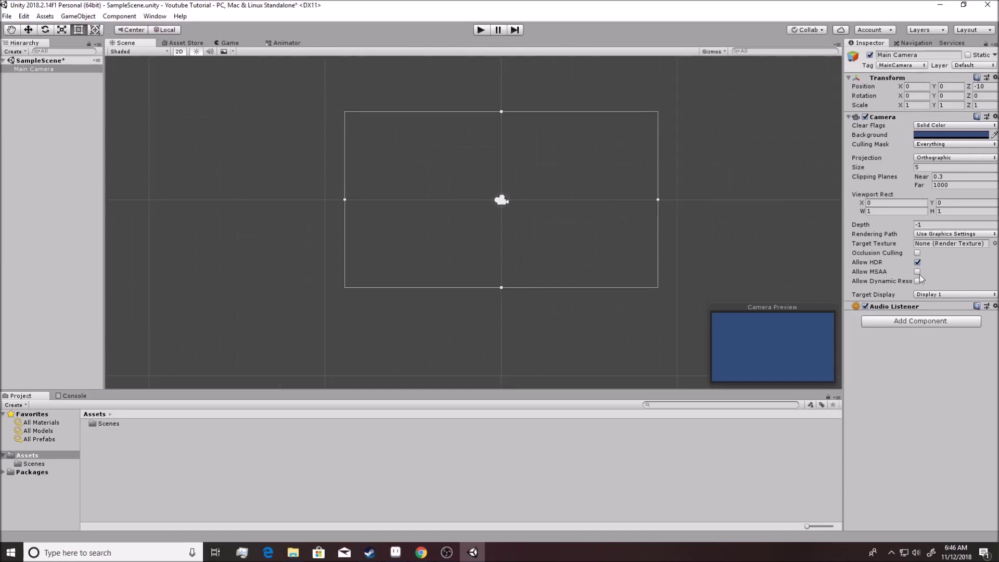
{"action": "scroll", "coordinate": [509, 237], "scroll_direction": "up", "scroll_amount": 3}
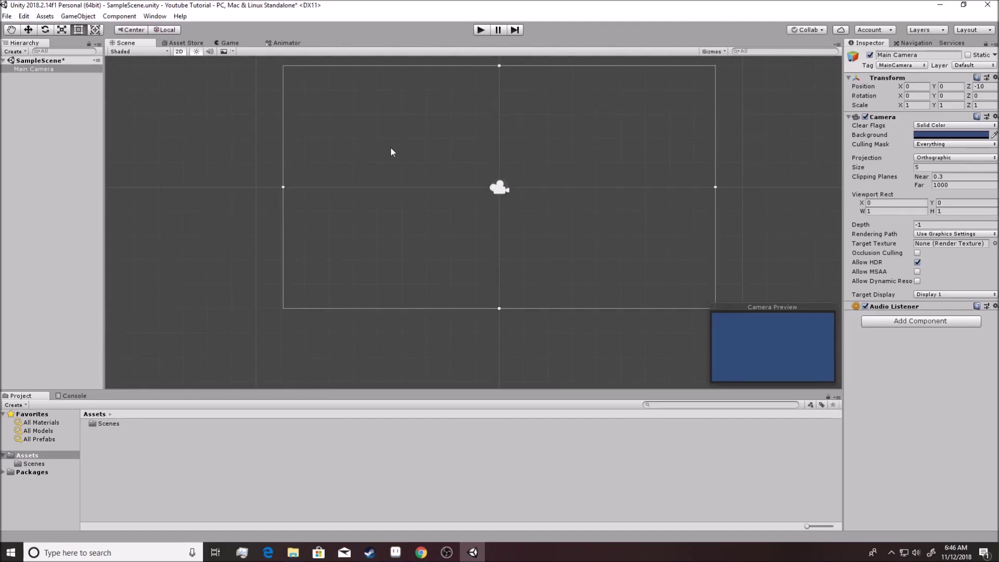
Select the project's Assets folder and collapse it in the folder tree
{"action": "left_click", "coordinate": [10, 455]}
{"action": "left_click", "coordinate": [3, 455]}
{"action": "left_click", "coordinate": [3, 456]}
{"action": "left_click", "coordinate": [3, 456]}
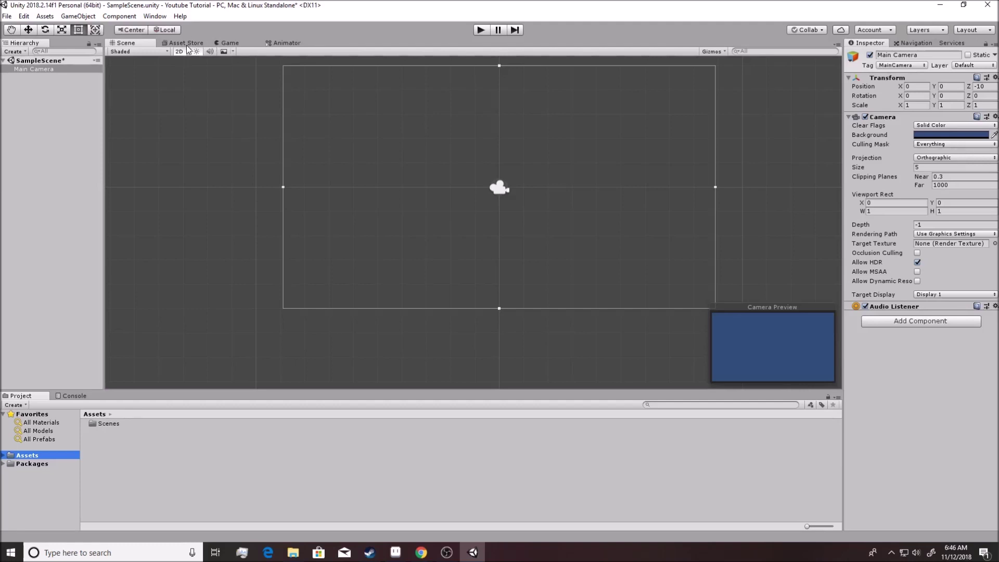
Open the Asset Store and look over its home page
{"action": "left_click", "coordinate": [187, 43]}
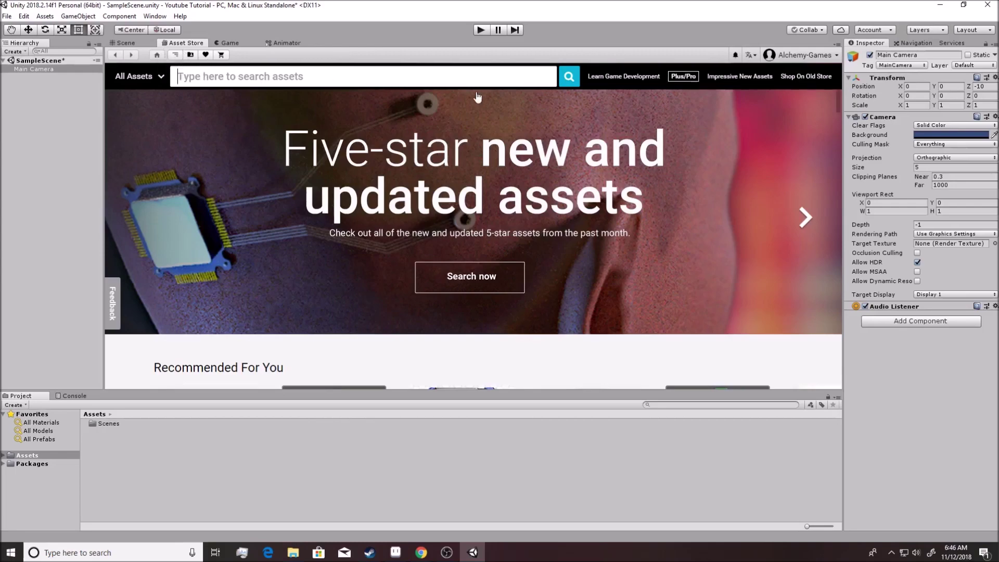
{"action": "scroll", "coordinate": [456, 196], "scroll_direction": "down", "scroll_amount": 10}
{"action": "scroll", "coordinate": [457, 195], "scroll_direction": "up", "scroll_amount": 5}
{"action": "scroll", "coordinate": [456, 195], "scroll_direction": "up", "scroll_amount": 4}
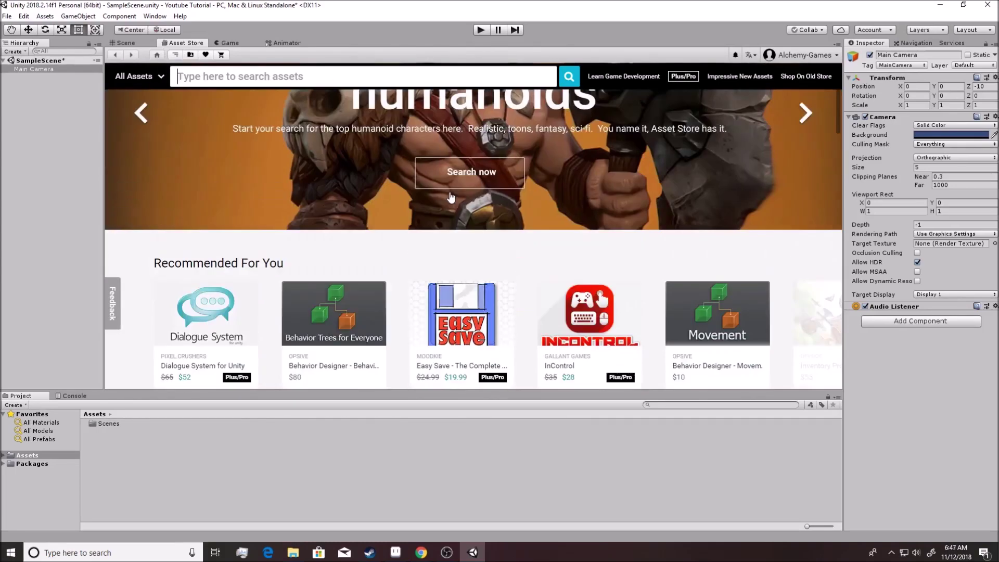
{"action": "scroll", "coordinate": [442, 211], "scroll_direction": "up", "scroll_amount": 2}
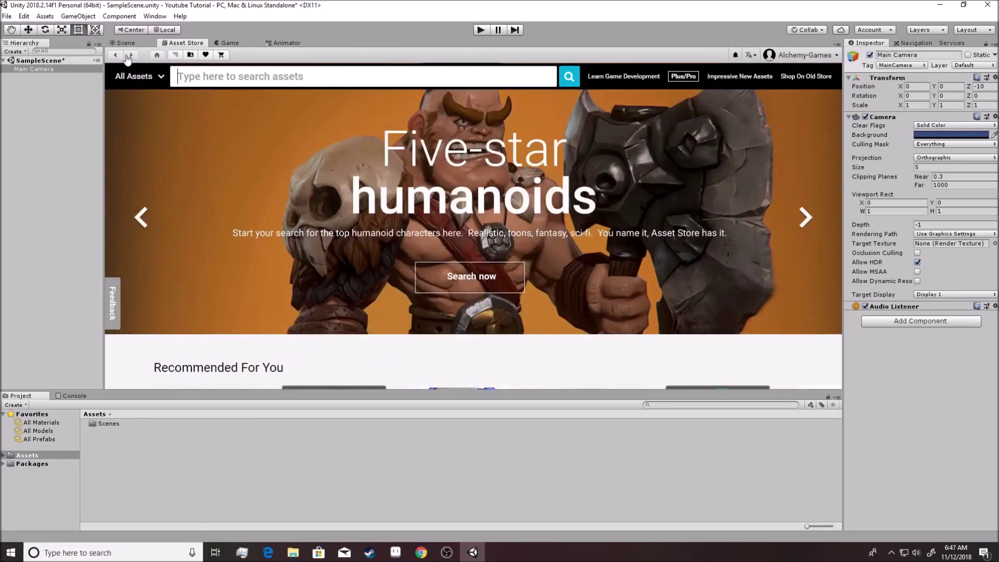
Filter the store to the 2D Characters category and look through the listed packages
{"action": "left_click", "coordinate": [160, 78]}
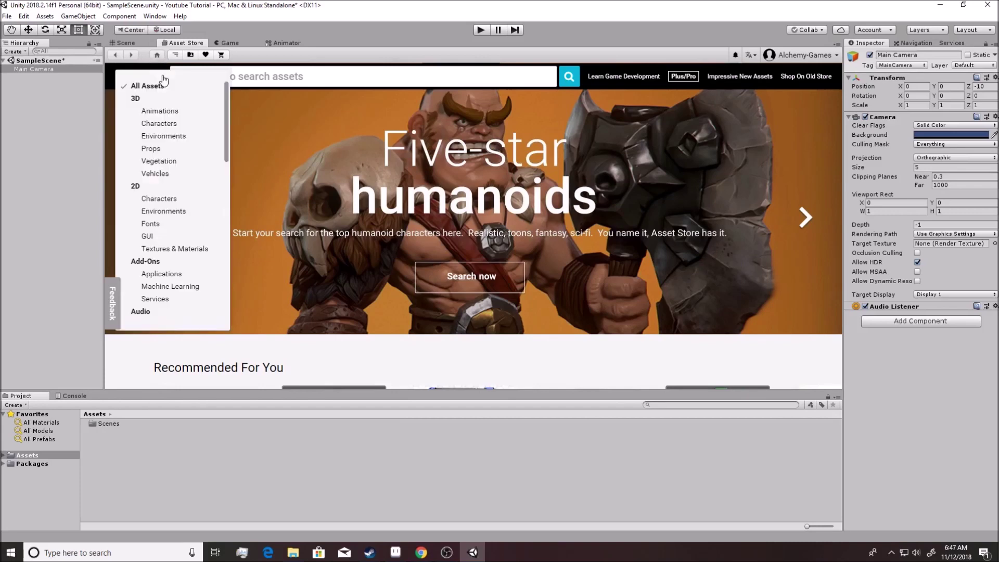
{"action": "left_click", "coordinate": [156, 200]}
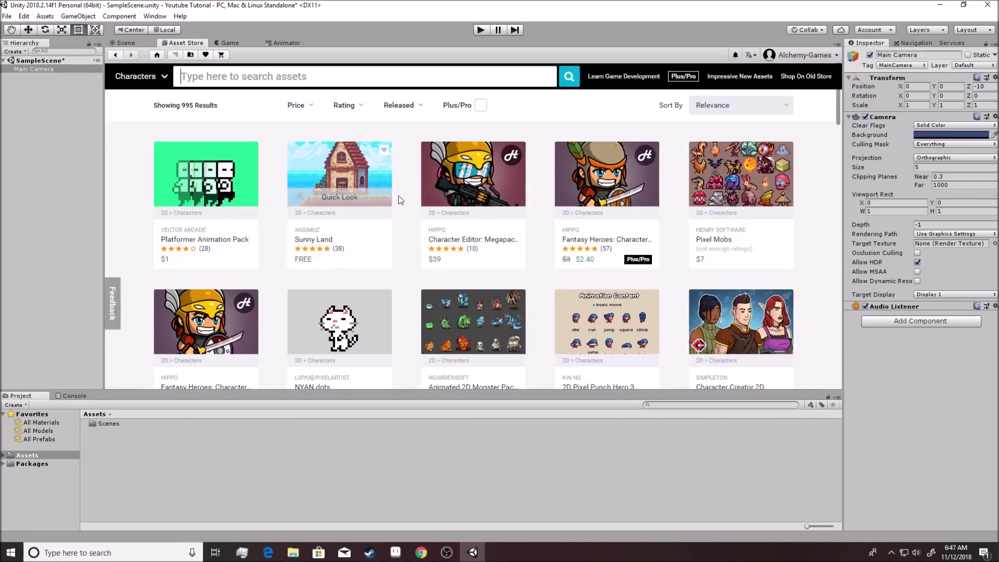
{"action": "scroll", "coordinate": [398, 224], "scroll_direction": "down", "scroll_amount": 3}
{"action": "scroll", "coordinate": [398, 228], "scroll_direction": "up", "scroll_amount": 3}
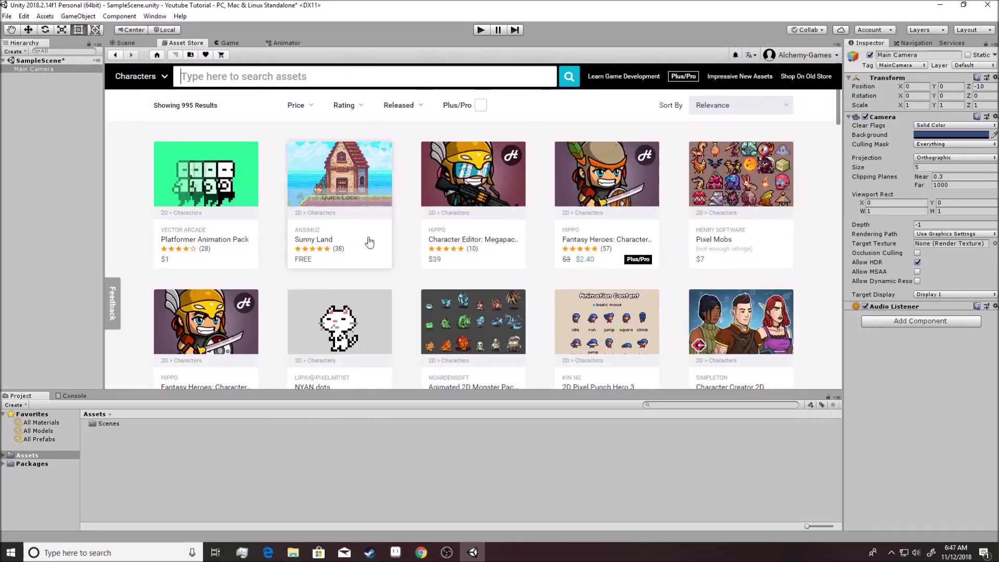
Open the free Sunny Land package page and start importing it into the project
{"action": "left_click", "coordinate": [320, 240]}
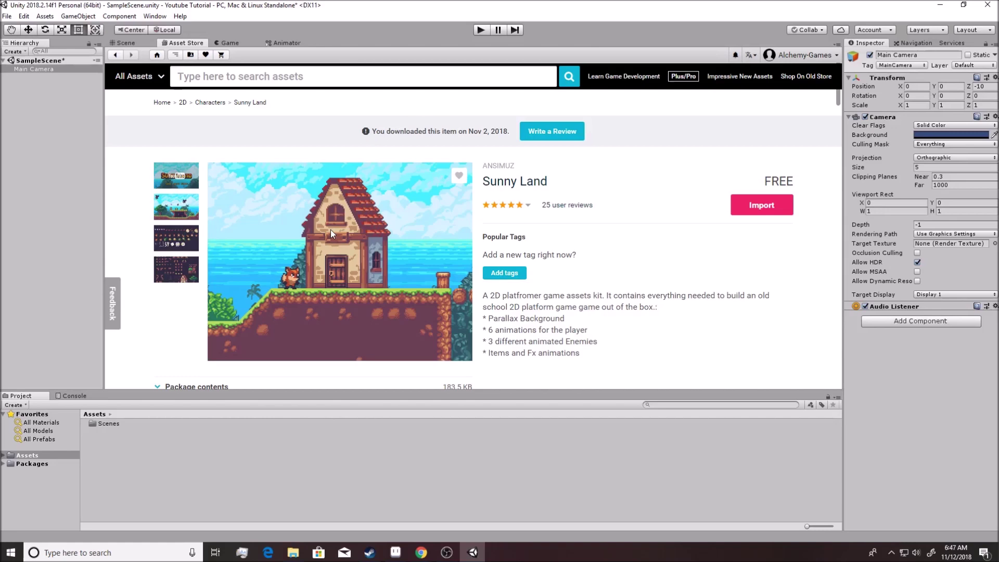
{"action": "key", "text": "alt+Left"}
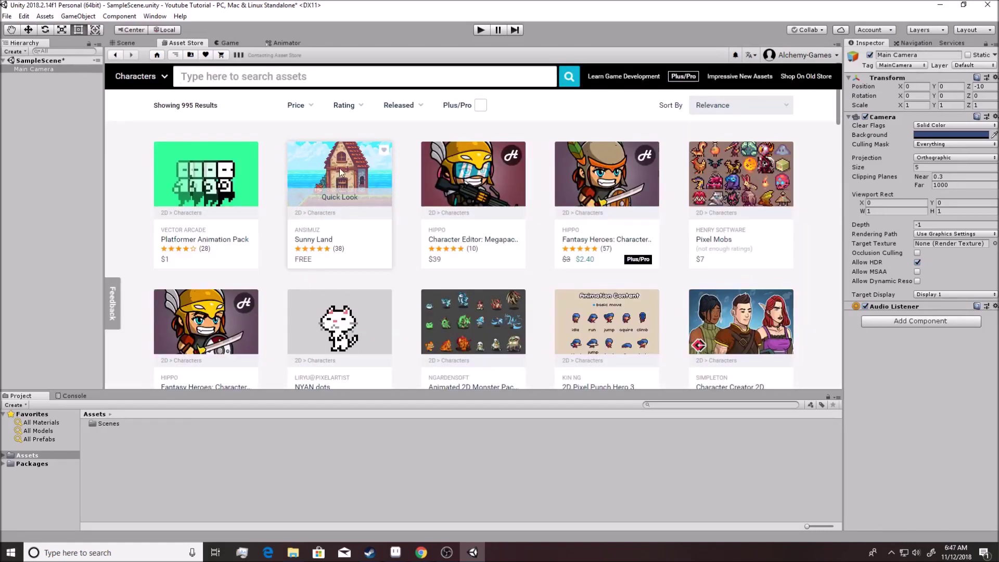
{"action": "left_click", "coordinate": [341, 172]}
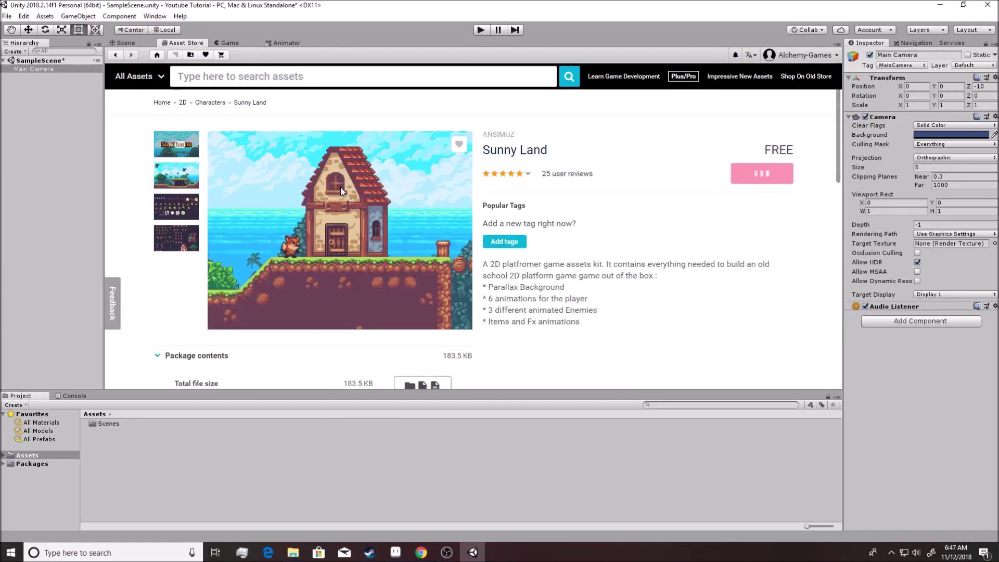
{"action": "left_click", "coordinate": [762, 206]}
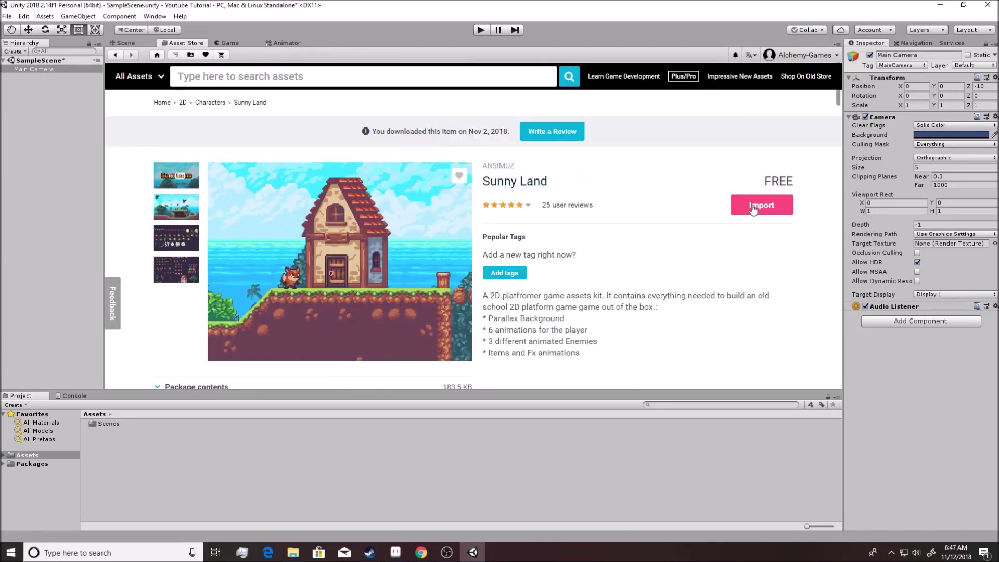
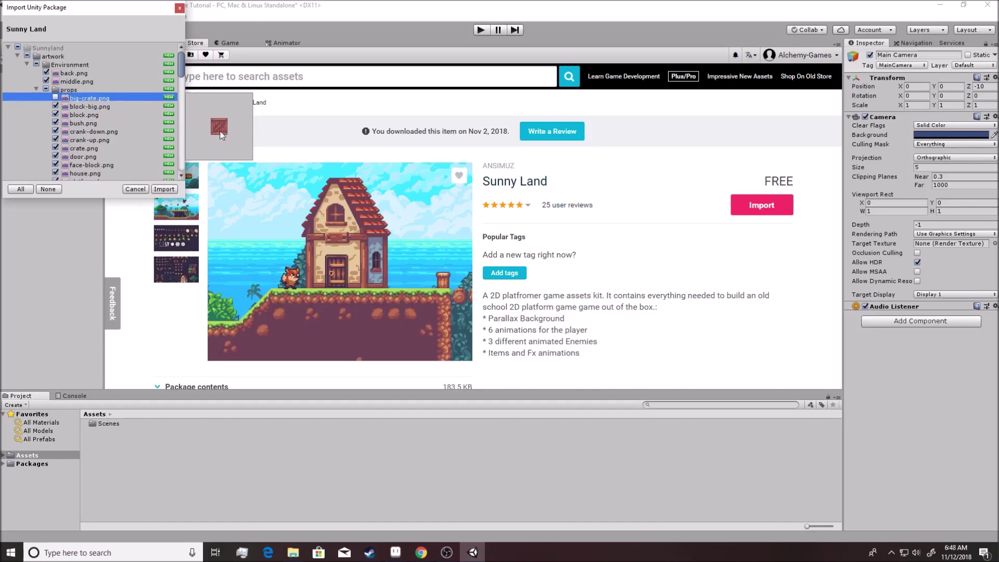
Include big-crate.png in the import and preview the back.png and middle.png environment images
{"action": "left_click", "coordinate": [55, 97]}
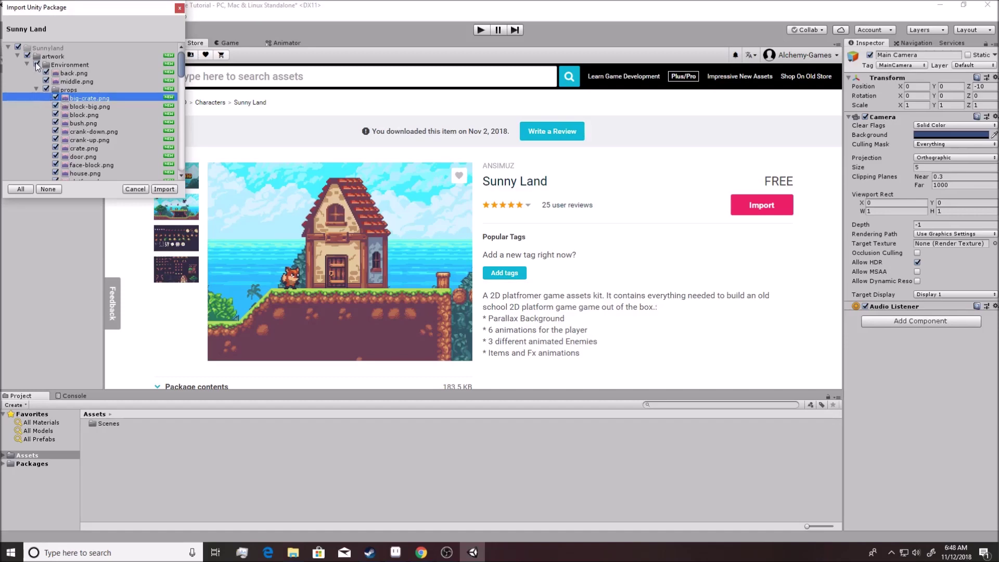
{"action": "left_click", "coordinate": [71, 73]}
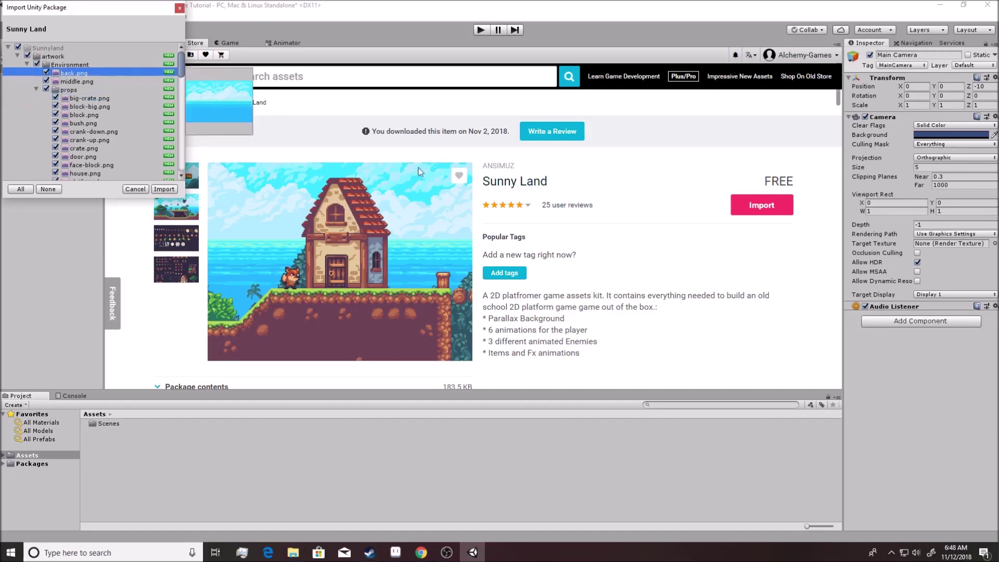
{"action": "left_click", "coordinate": [83, 82]}
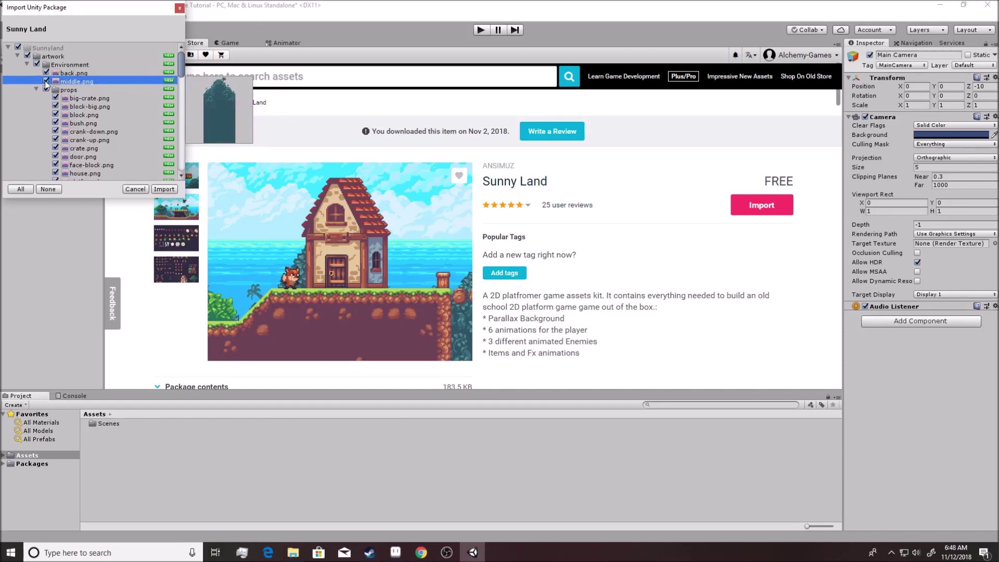
Exclude and re-include the whole Environment folder, then do the same for back.png and middle.png
{"action": "left_click", "coordinate": [37, 64]}
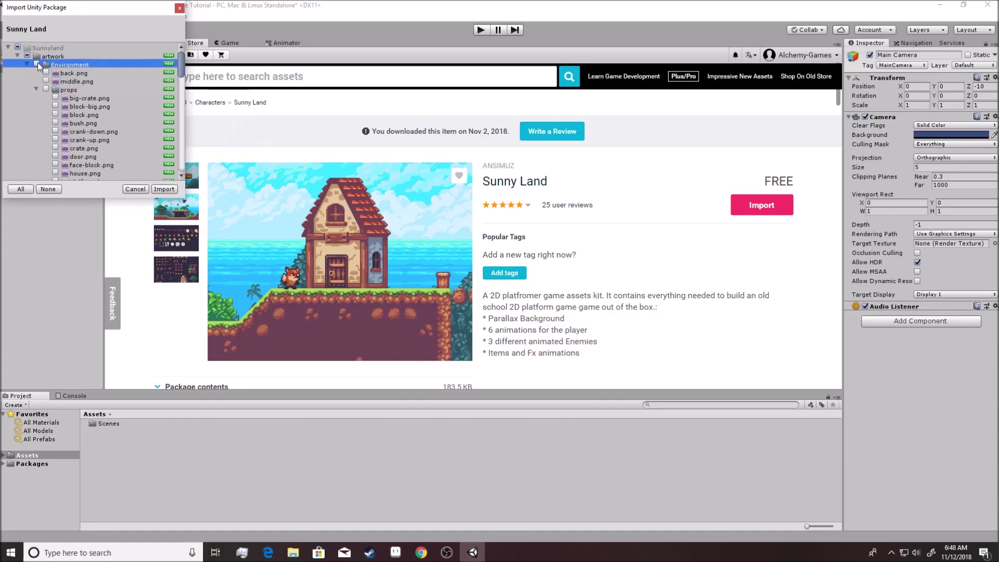
{"action": "left_click", "coordinate": [37, 64]}
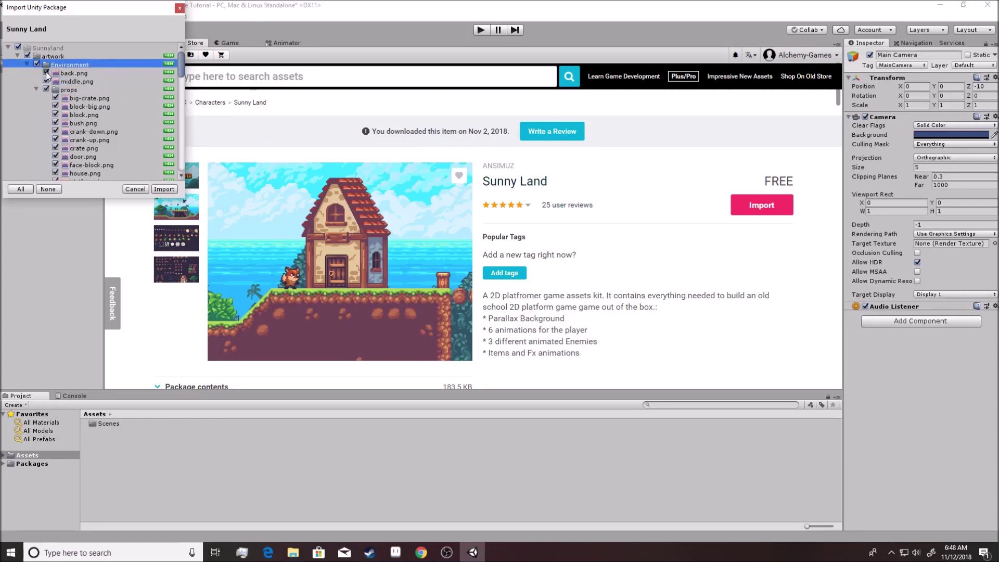
{"action": "left_click", "coordinate": [46, 73]}
{"action": "left_click", "coordinate": [46, 81]}
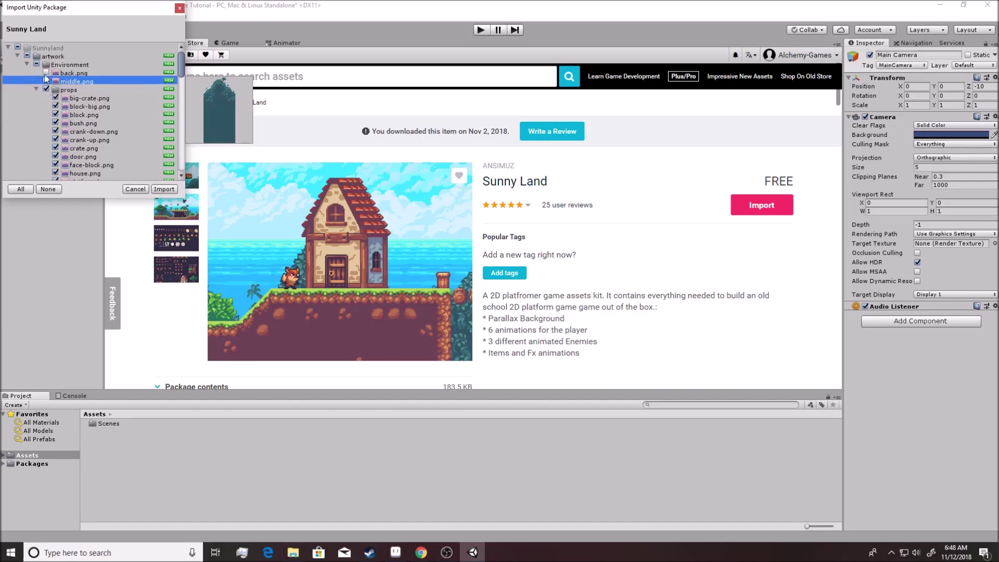
{"action": "left_click", "coordinate": [45, 73]}
{"action": "left_click", "coordinate": [46, 81]}
Preview several enemy-death images in the package's Fx folder
{"action": "scroll", "coordinate": [112, 120], "scroll_direction": "down", "scroll_amount": 10}
{"action": "scroll", "coordinate": [83, 141], "scroll_direction": "down", "scroll_amount": 4}
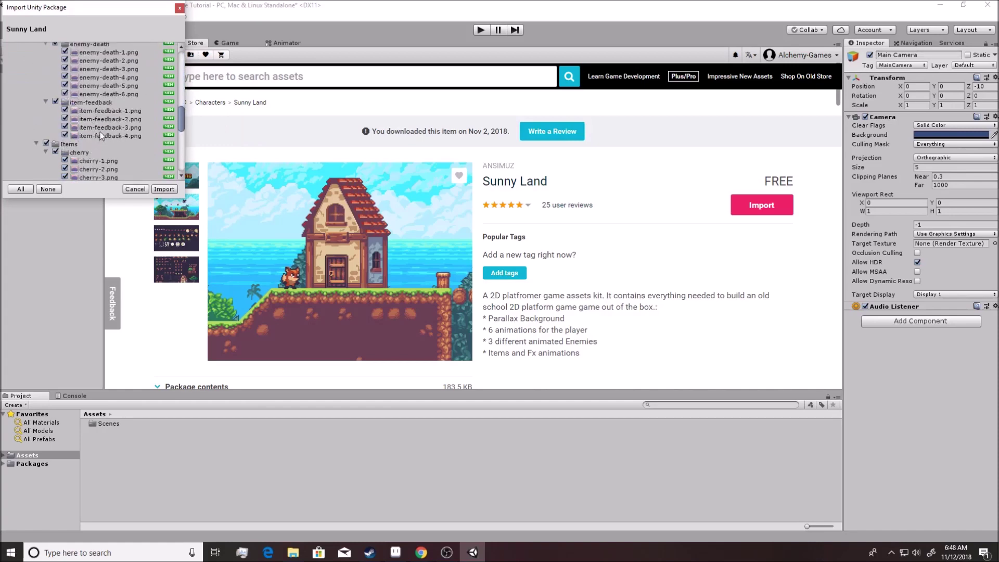
{"action": "left_click", "coordinate": [78, 83]}
{"action": "left_click", "coordinate": [91, 100]}
{"action": "left_click", "coordinate": [99, 116]}
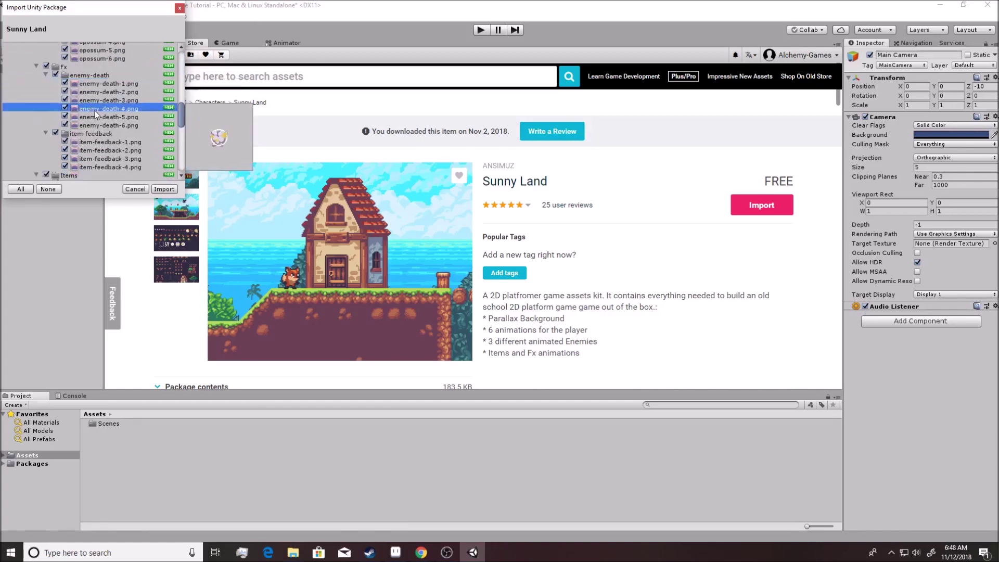
{"action": "left_click", "coordinate": [104, 109]}
{"action": "left_click", "coordinate": [110, 92]}
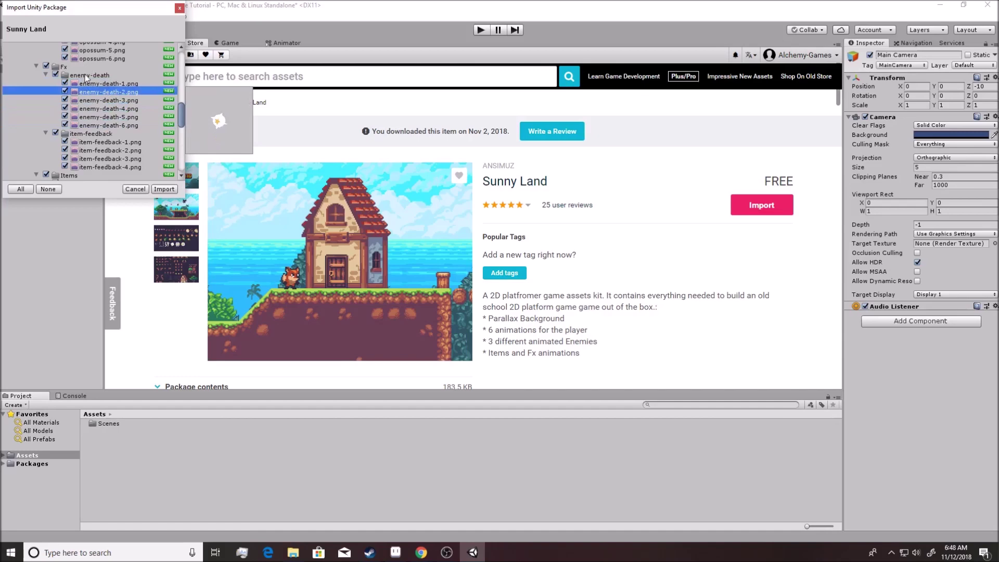
Preview the first and last opossum images in the package's Enemies folder
{"action": "scroll", "coordinate": [106, 84], "scroll_direction": "up", "scroll_amount": 4}
{"action": "left_click", "coordinate": [99, 88]}
{"action": "left_click", "coordinate": [104, 79]}
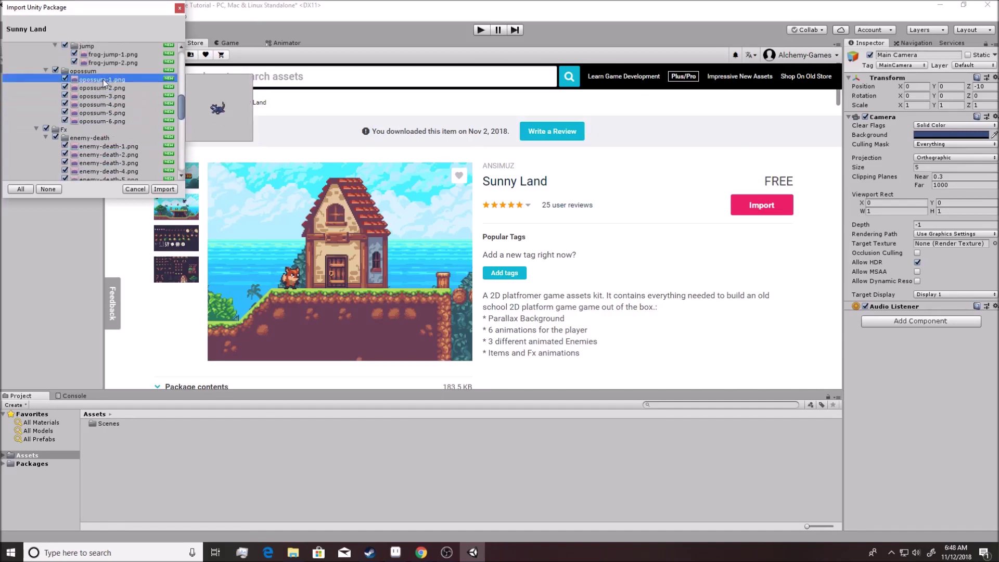
{"action": "left_click", "coordinate": [103, 121]}
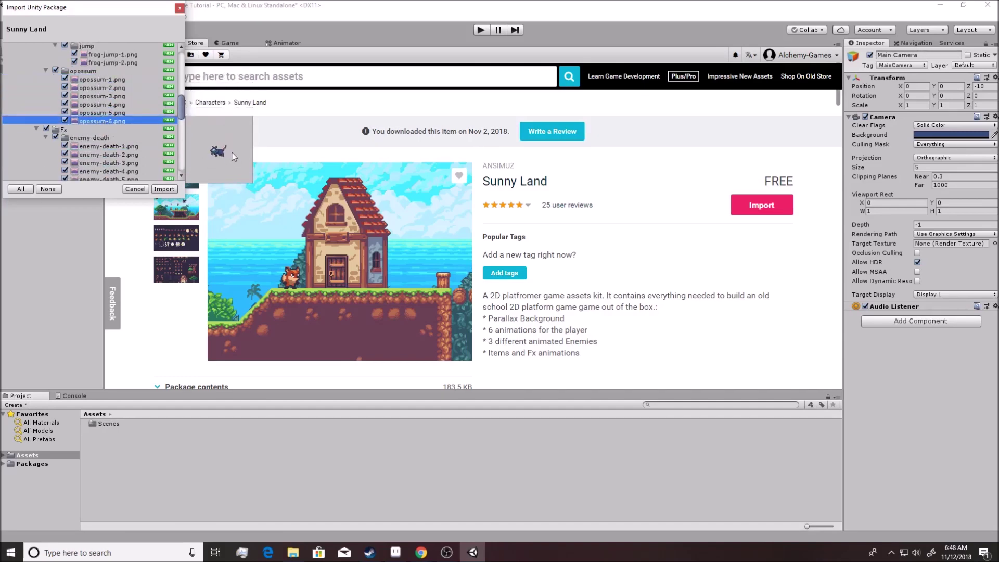
Exclude the Scenes folder with demo.unity from the Sunny Land package and import the remaining assets
{"action": "scroll", "coordinate": [136, 146], "scroll_direction": "down", "scroll_amount": 10}
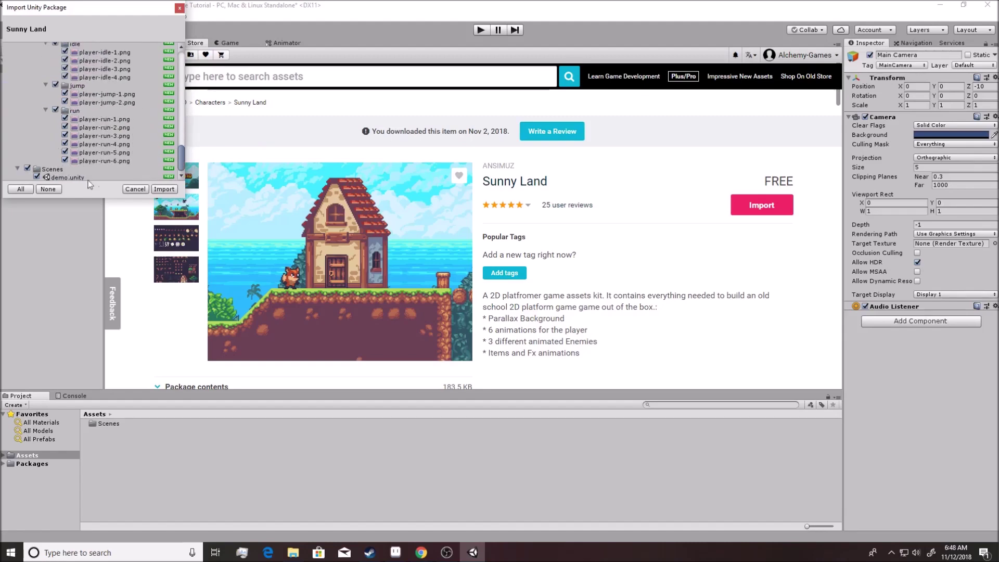
{"action": "left_click", "coordinate": [57, 178]}
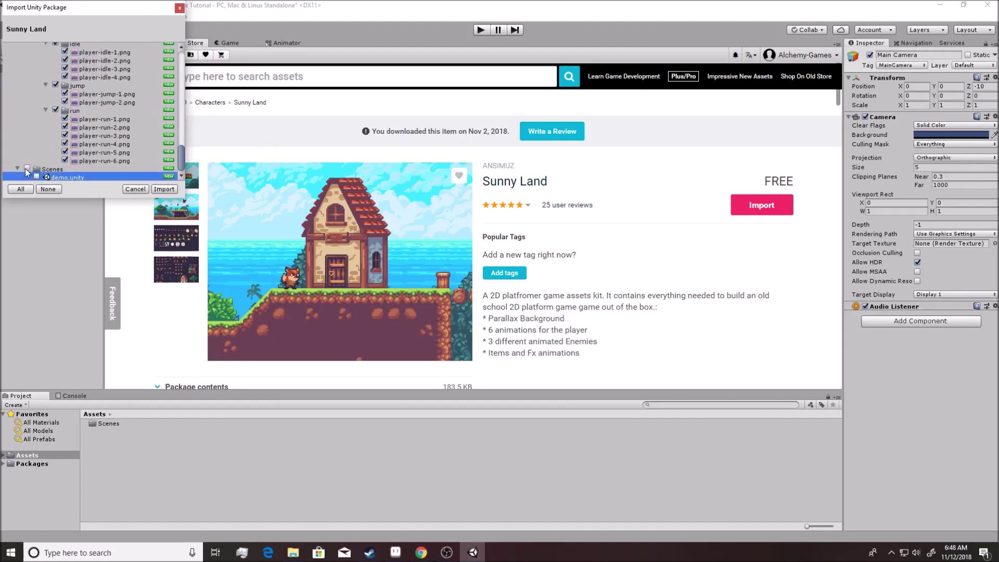
{"action": "scroll", "coordinate": [117, 155], "scroll_direction": "up", "scroll_amount": 10}
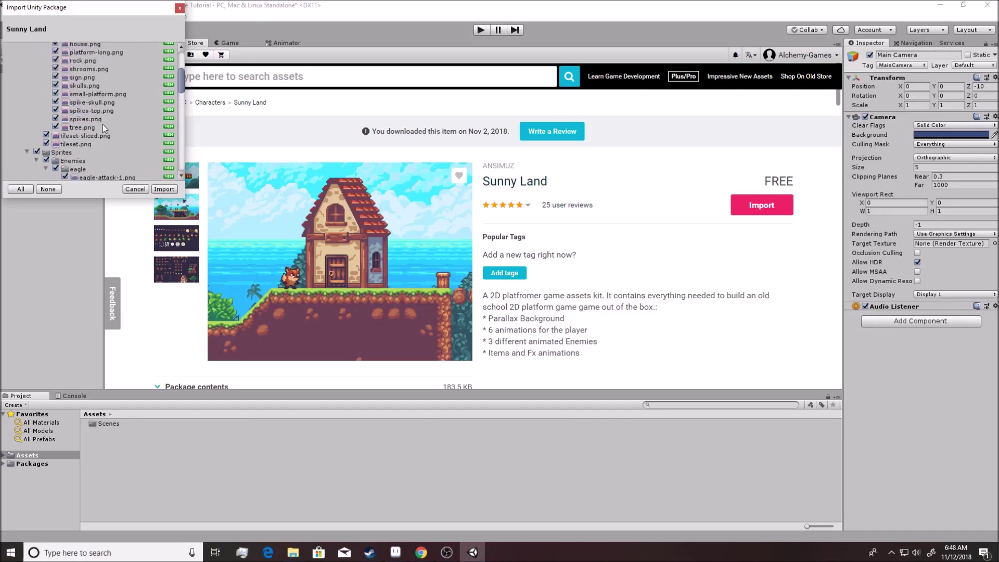
{"action": "scroll", "coordinate": [130, 121], "scroll_direction": "up", "scroll_amount": 5}
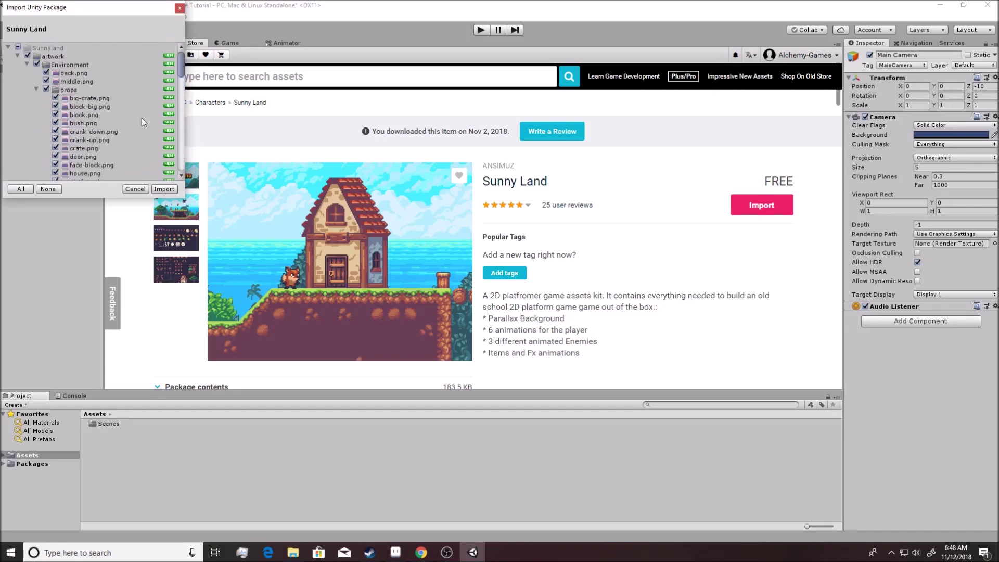
{"action": "scroll", "coordinate": [120, 139], "scroll_direction": "down", "scroll_amount": 15}
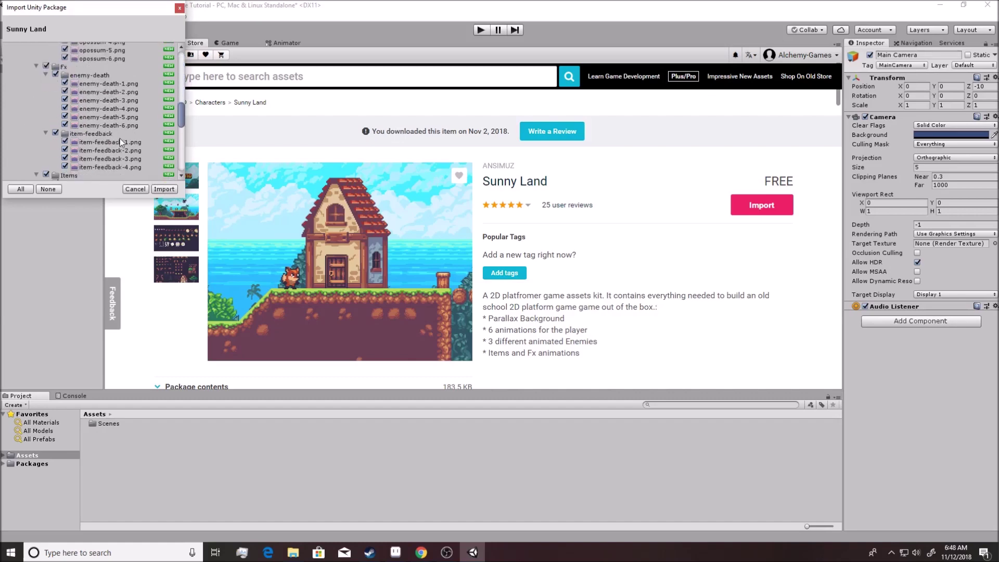
{"action": "left_click", "coordinate": [170, 191]}
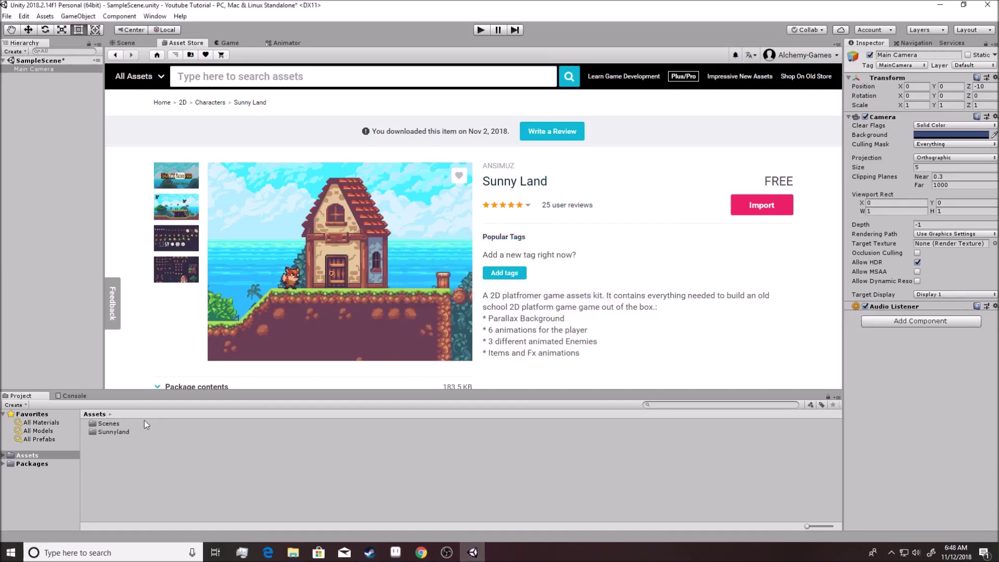
Select the imported Sunnyland folder and return to the Scene view, showing the whole camera frame
{"action": "left_click", "coordinate": [119, 432]}
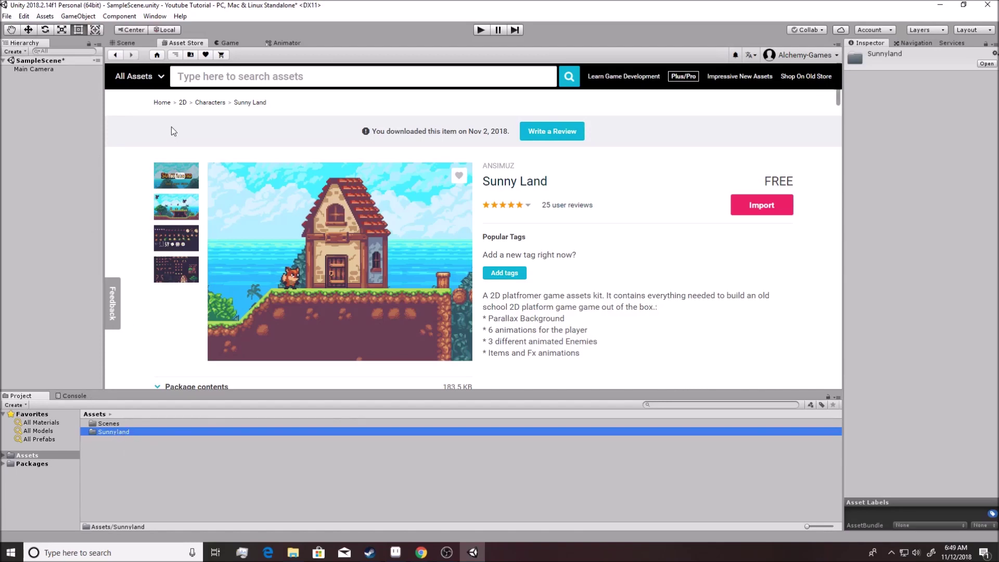
{"action": "left_click", "coordinate": [125, 42]}
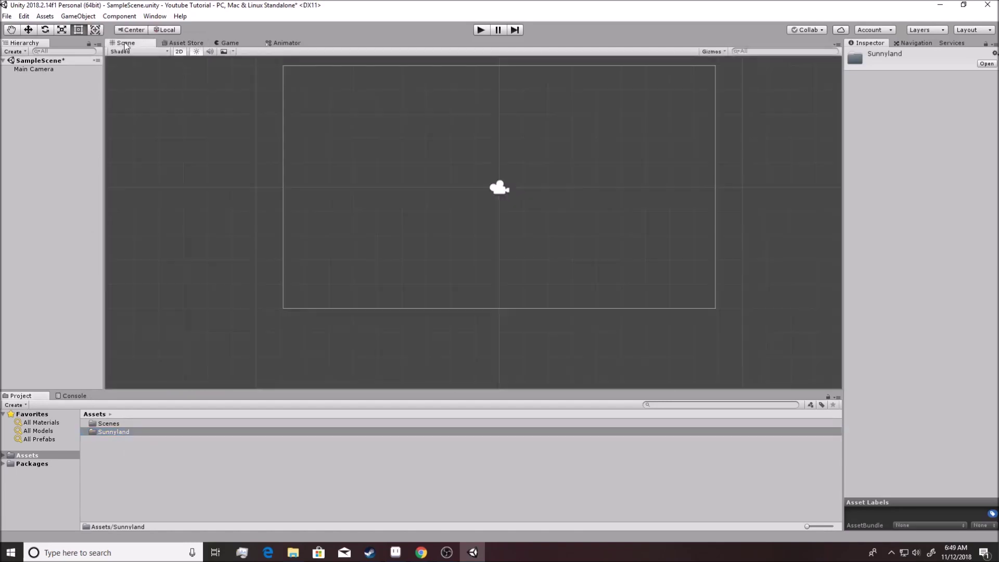
{"action": "scroll", "coordinate": [522, 188], "scroll_direction": "up", "scroll_amount": 1}
{"action": "scroll", "coordinate": [462, 220], "scroll_direction": "down", "scroll_amount": 2}
{"action": "middle_click_drag", "start_coordinate": [438, 212], "coordinate": [375, 252]}
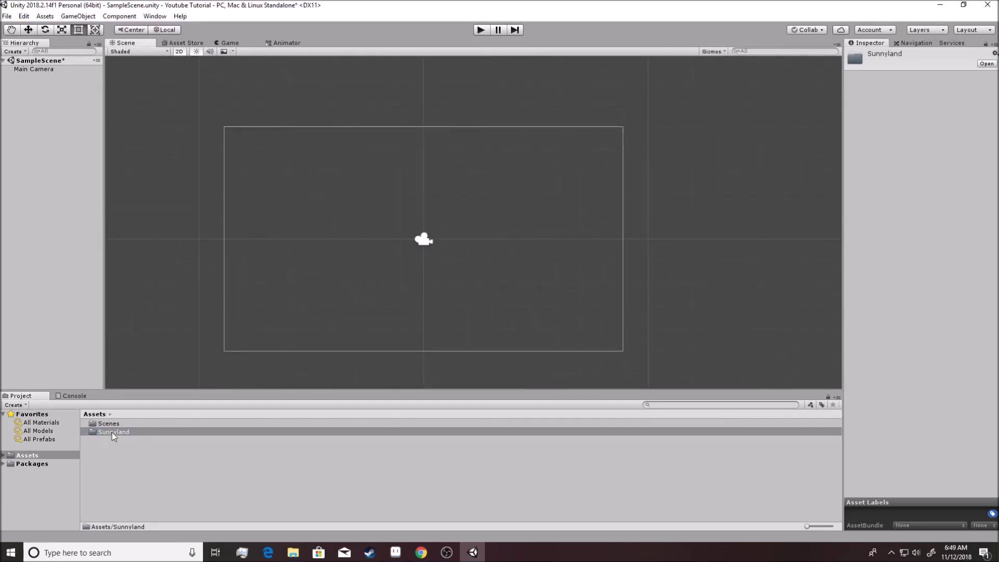
Open the Environment folder inside Sunnyland's artwork folder in the project assets
{"action": "left_click", "coordinate": [5, 456]}
{"action": "left_click", "coordinate": [4, 457]}
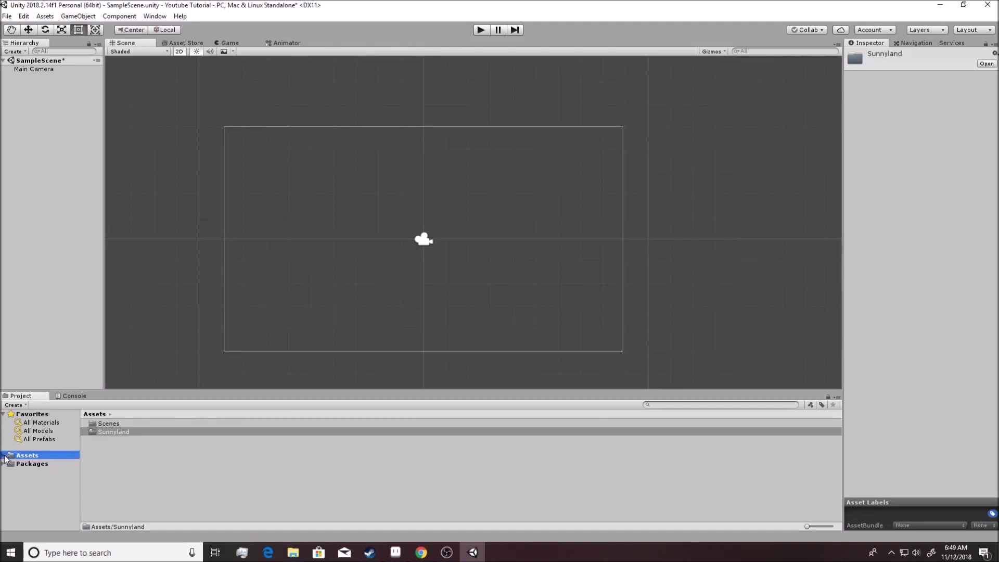
{"action": "double_click", "coordinate": [112, 432]}
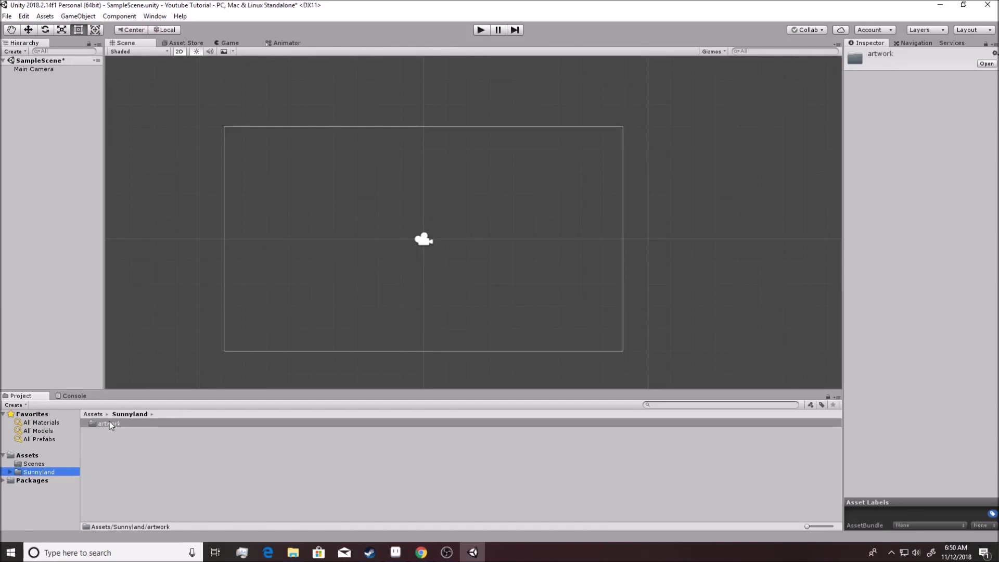
{"action": "double_click", "coordinate": [110, 424]}
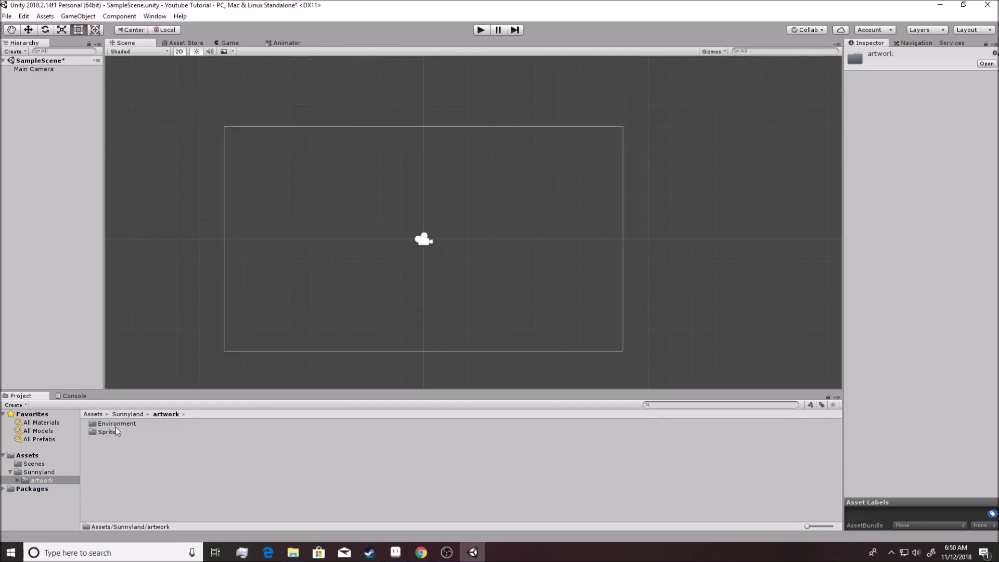
{"action": "double_click", "coordinate": [116, 424]}
Place the back image in the scene near the camera's centre and briefly run the game to check it
{"action": "left_click", "coordinate": [104, 432]}
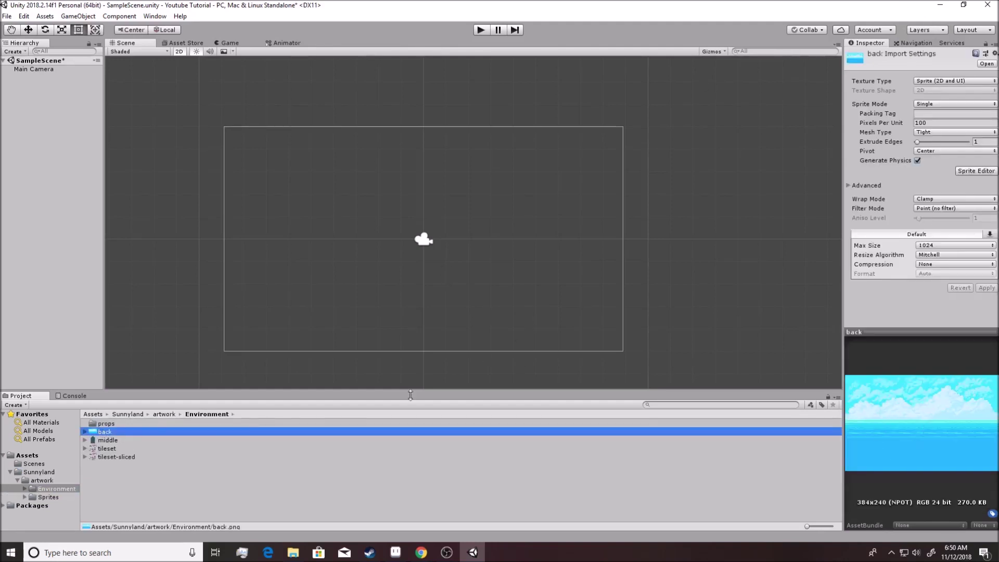
{"action": "left_click_drag", "start_coordinate": [104, 436], "coordinate": [434, 247]}
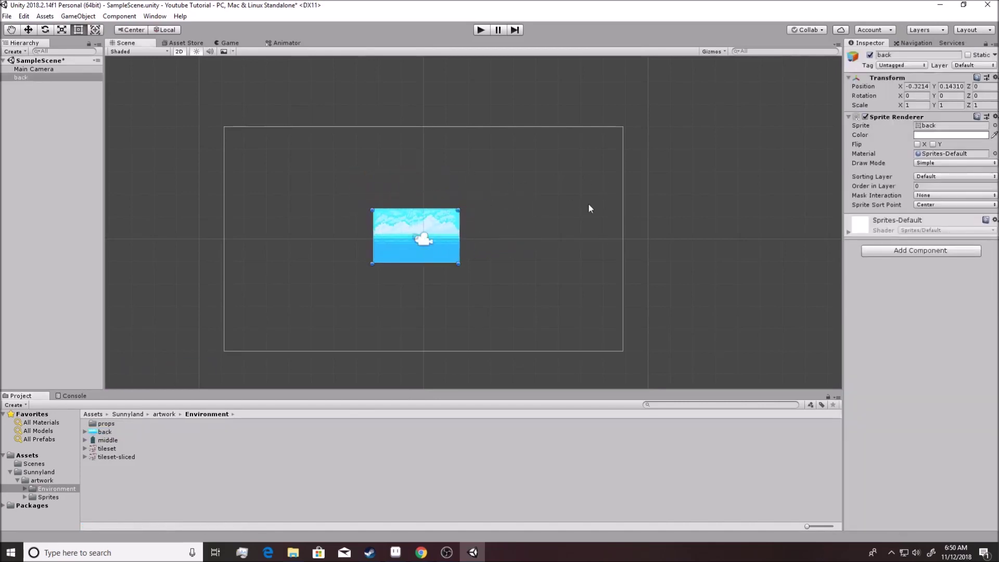
{"action": "scroll", "coordinate": [453, 251], "scroll_direction": "up", "scroll_amount": 3}
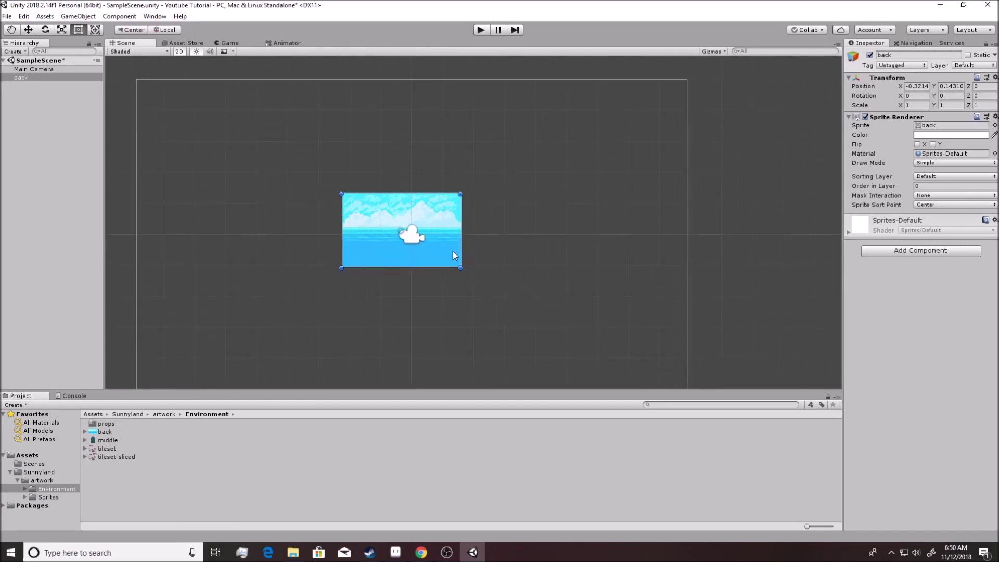
{"action": "left_click", "coordinate": [481, 30]}
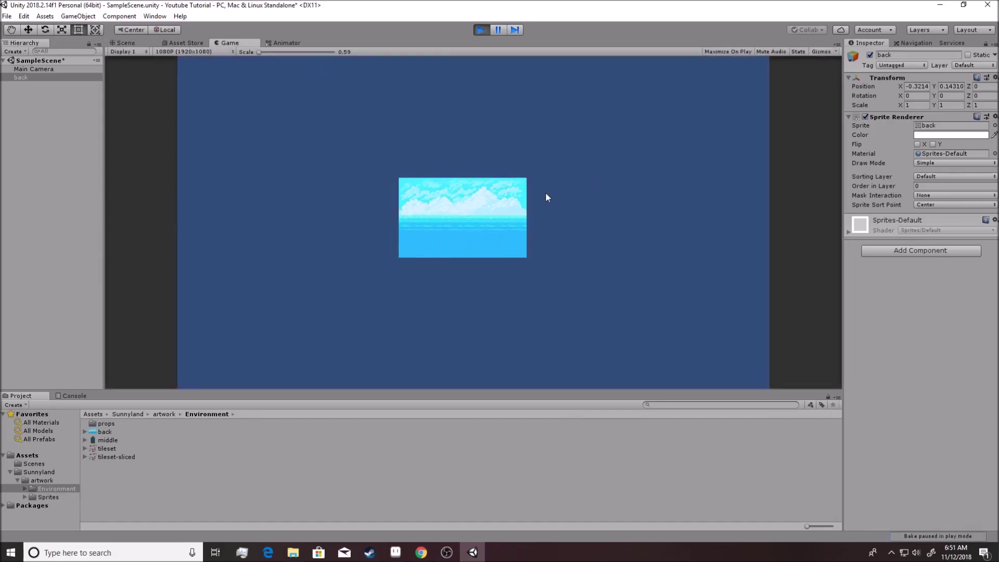
{"action": "key", "text": "ctrl+p"}
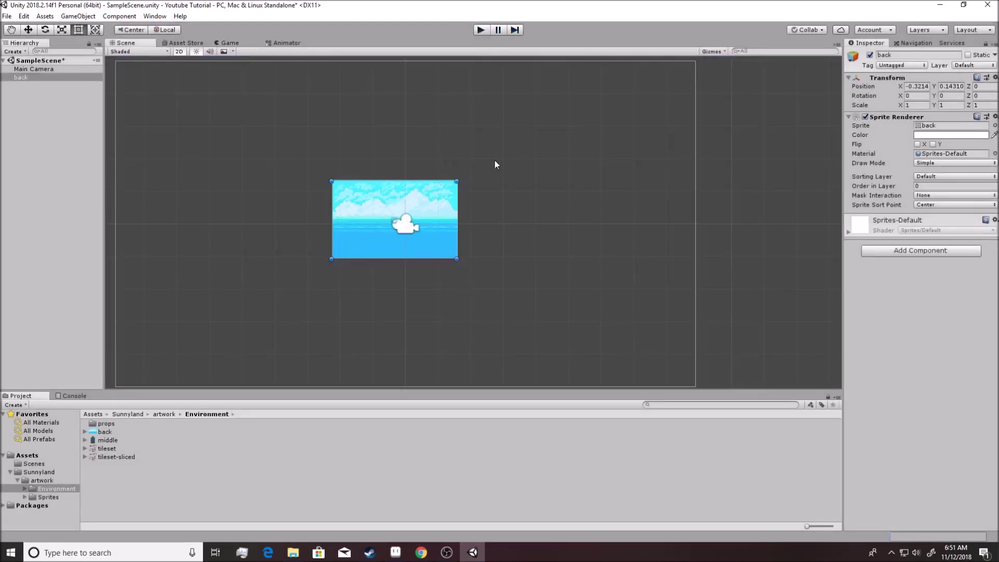
Set the back image's Pixels Per Unit to 16 in its import settings and apply the change
{"action": "left_click", "coordinate": [106, 432]}
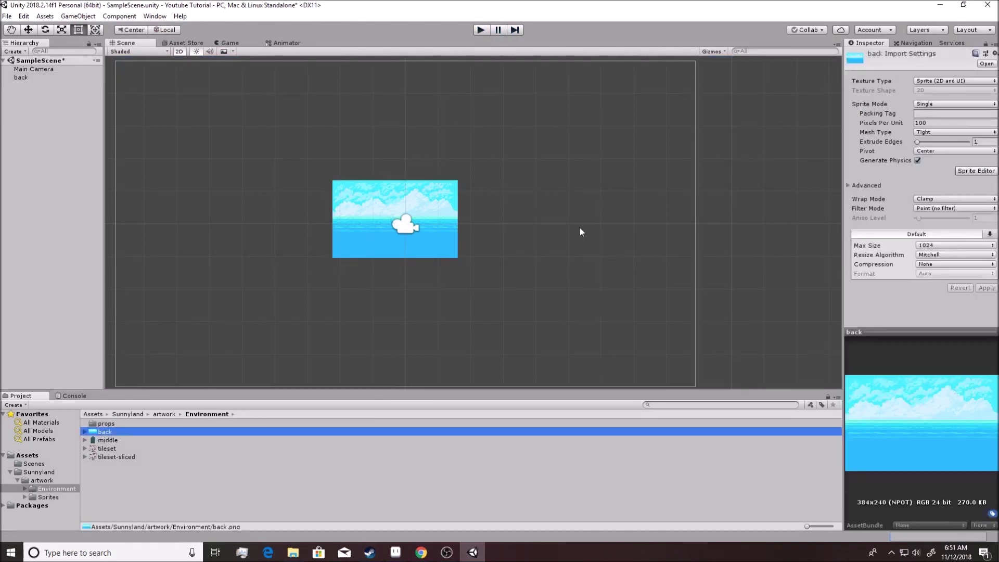
{"action": "scroll", "coordinate": [566, 238], "scroll_direction": "up", "scroll_amount": 5}
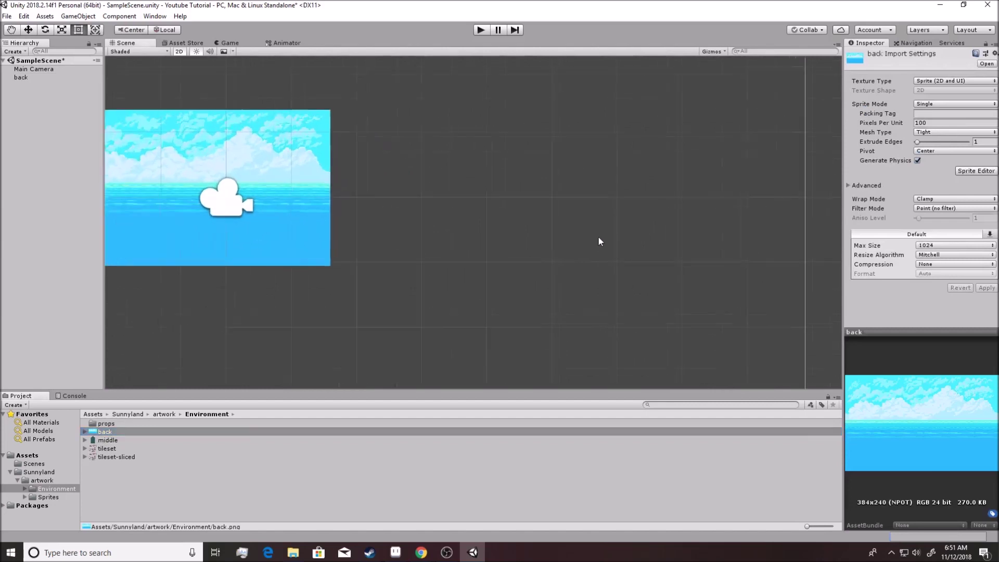
{"action": "scroll", "coordinate": [581, 250], "scroll_direction": "down", "scroll_amount": 2}
{"action": "left_click", "coordinate": [931, 123]}
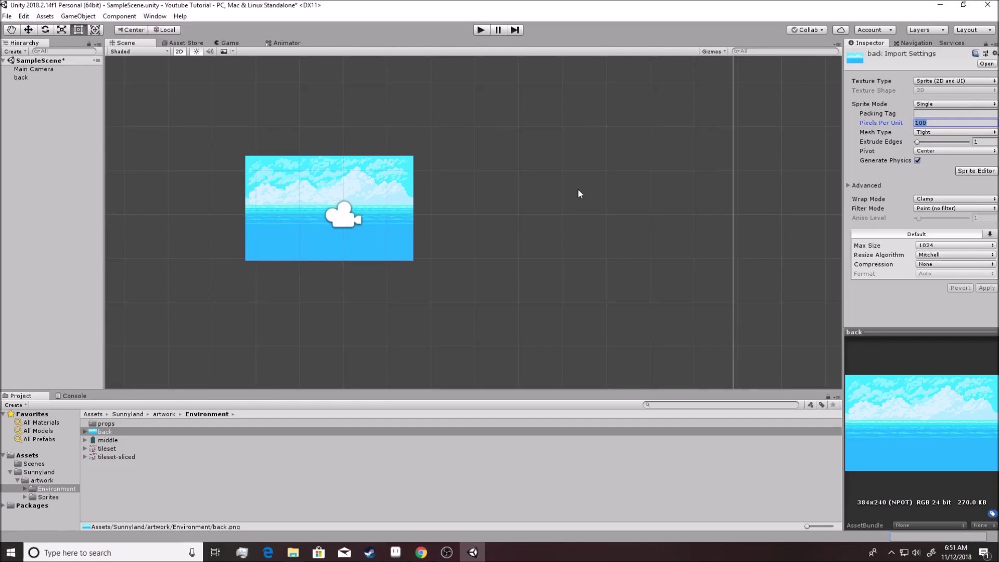
{"action": "scroll", "coordinate": [564, 213], "scroll_direction": "up", "scroll_amount": 1}
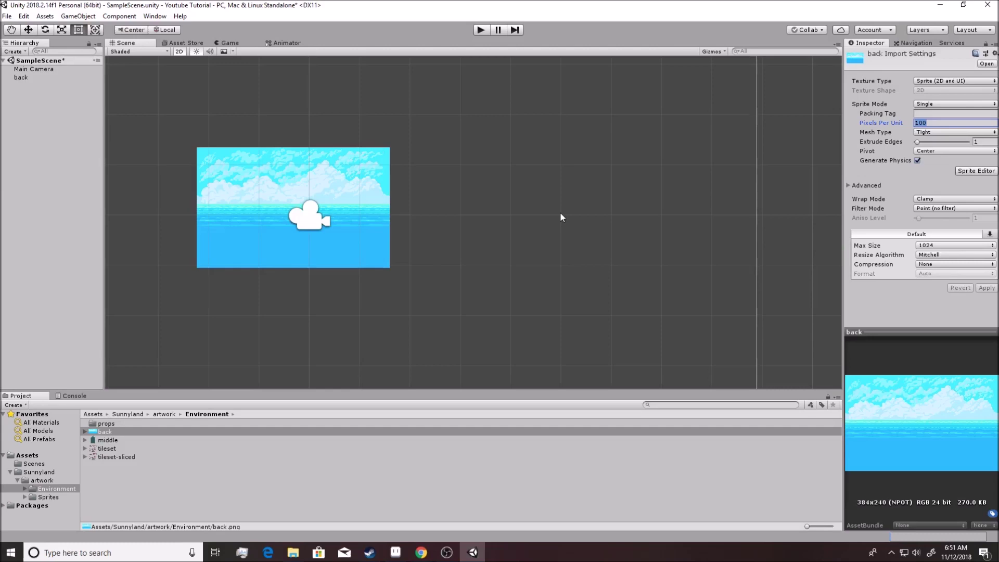
{"action": "type", "text": "16"}
{"action": "left_click", "coordinate": [986, 288]}
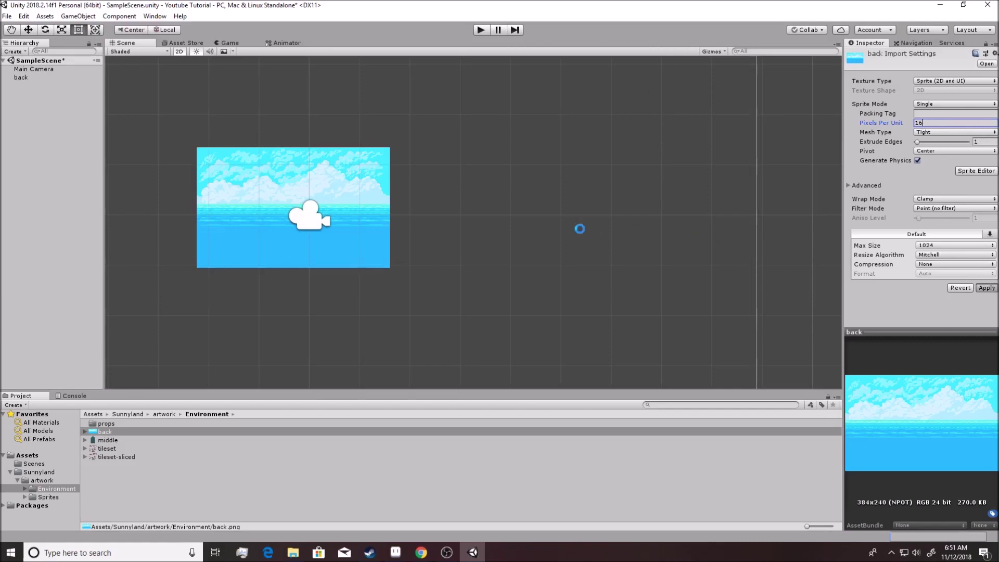
Check how the back sprite fills the camera frame in the Scene and Game views and in a brief test run
{"action": "scroll", "coordinate": [560, 262], "scroll_direction": "down", "scroll_amount": 6}
{"action": "scroll", "coordinate": [563, 264], "scroll_direction": "up", "scroll_amount": 1}
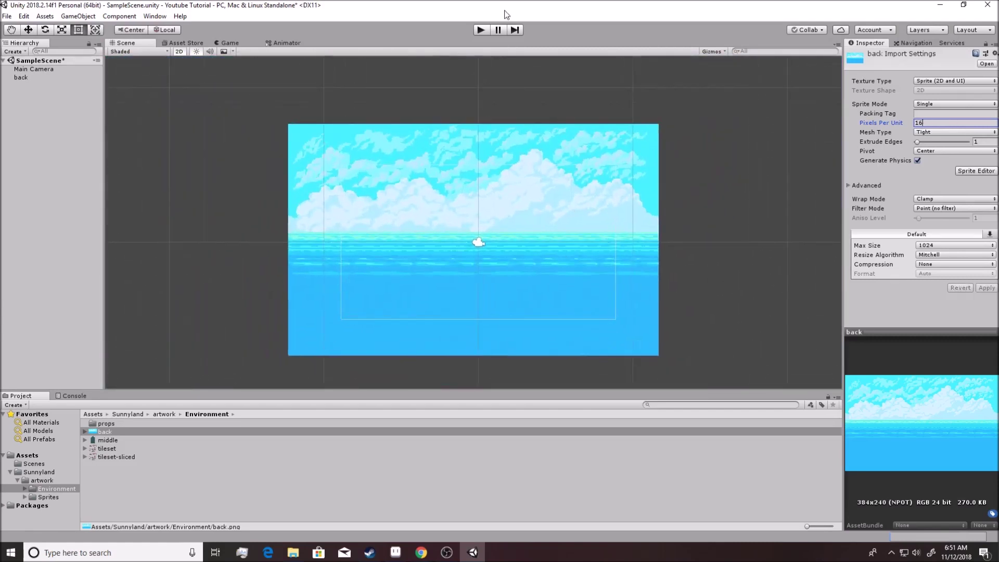
{"action": "left_click", "coordinate": [298, 44]}
{"action": "left_click", "coordinate": [227, 43]}
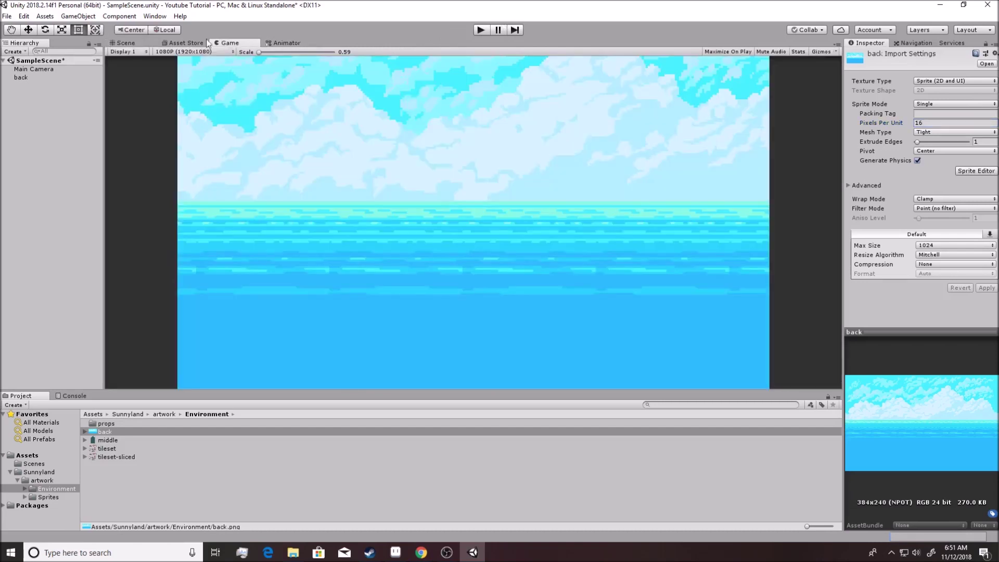
{"action": "left_click", "coordinate": [125, 44]}
{"action": "left_click", "coordinate": [481, 30]}
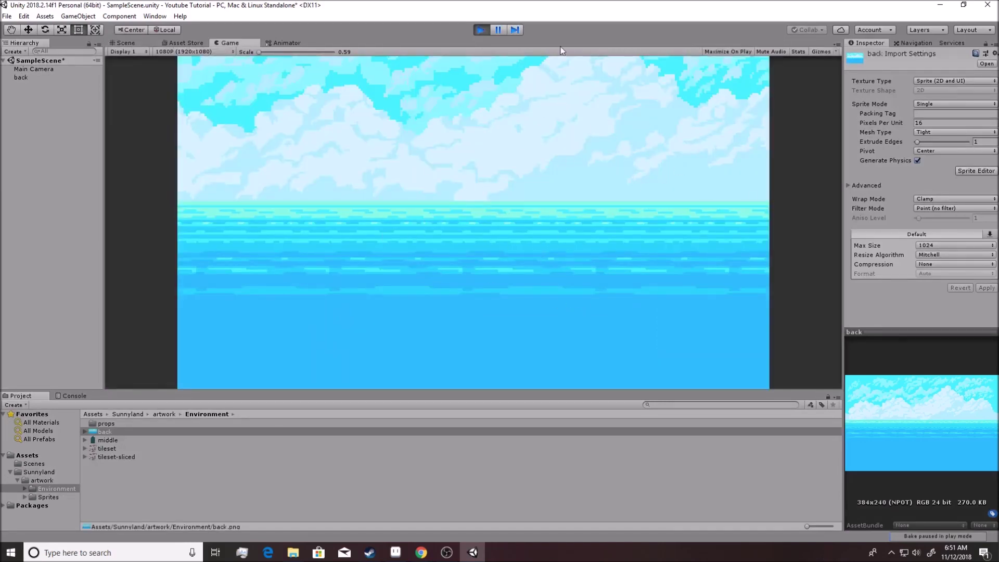
{"action": "left_click", "coordinate": [479, 31]}
View the import settings of the middle, tileset and tileset-sliced images
{"action": "left_click", "coordinate": [106, 441]}
{"action": "left_click", "coordinate": [105, 451]}
{"action": "left_click", "coordinate": [107, 458]}
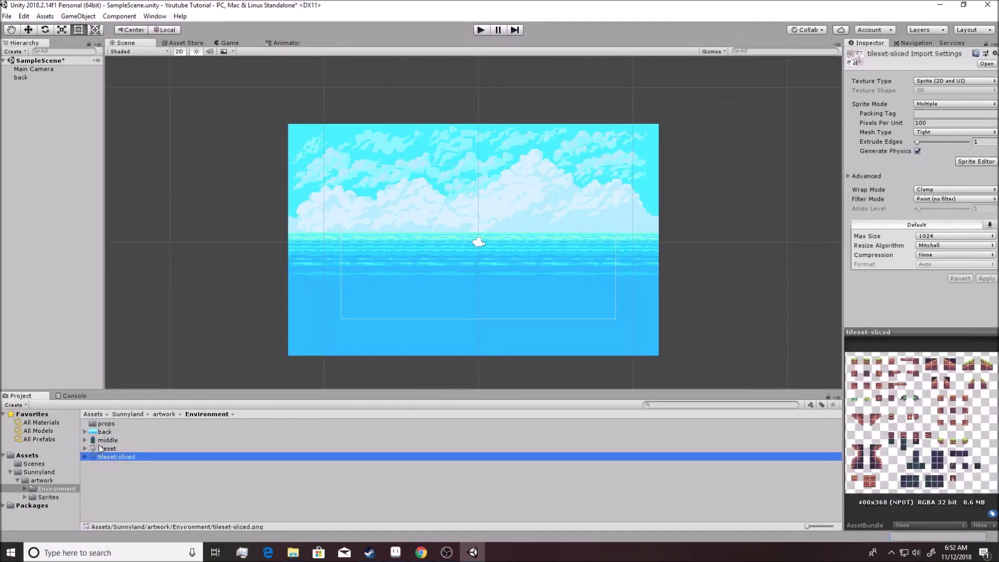
Select the back sprite and move it slightly up in the scene with the Rect tool, to about X -0.46, Y 0.75
{"action": "left_click", "coordinate": [307, 229]}
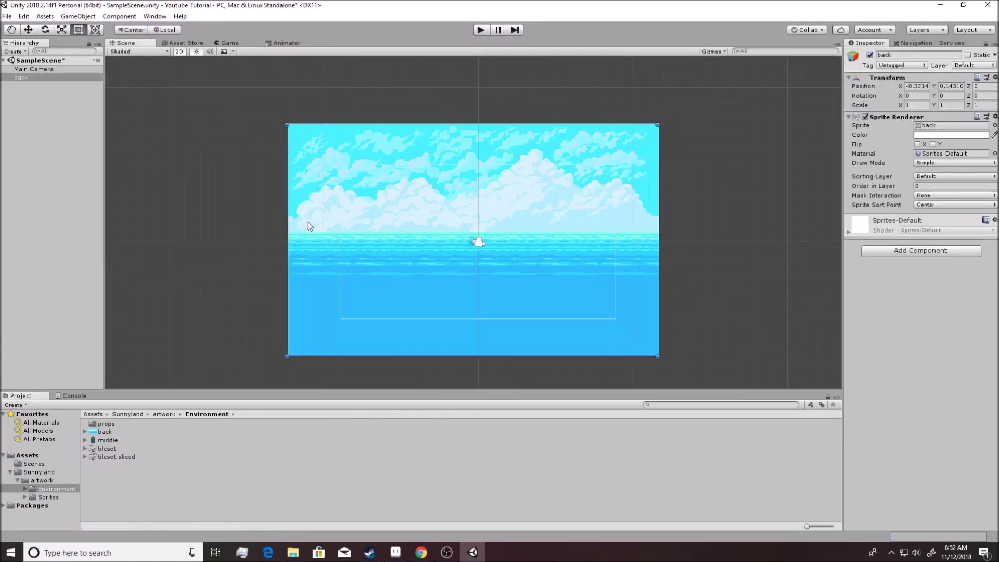
{"action": "left_click", "coordinate": [26, 77]}
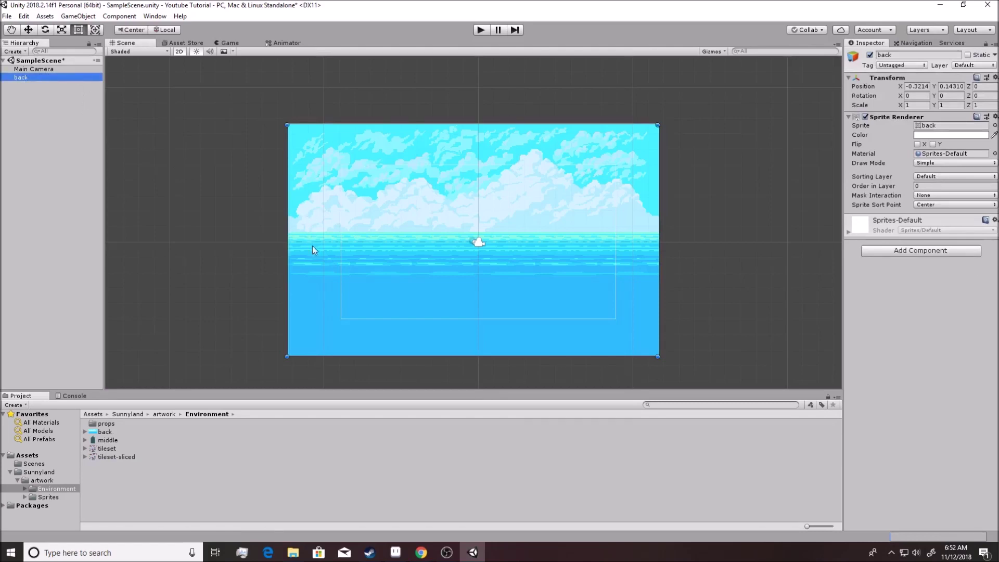
{"action": "left_click", "coordinate": [78, 29]}
{"action": "mouse_move", "coordinate": [463, 245]}
{"action": "left_mouse_down"}
{"action": "mouse_move", "coordinate": [324, 190]}
{"action": "mouse_move", "coordinate": [511, 230]}
{"action": "mouse_move", "coordinate": [508, 254]}
{"action": "mouse_move", "coordinate": [460, 235]}
{"action": "left_mouse_up"}
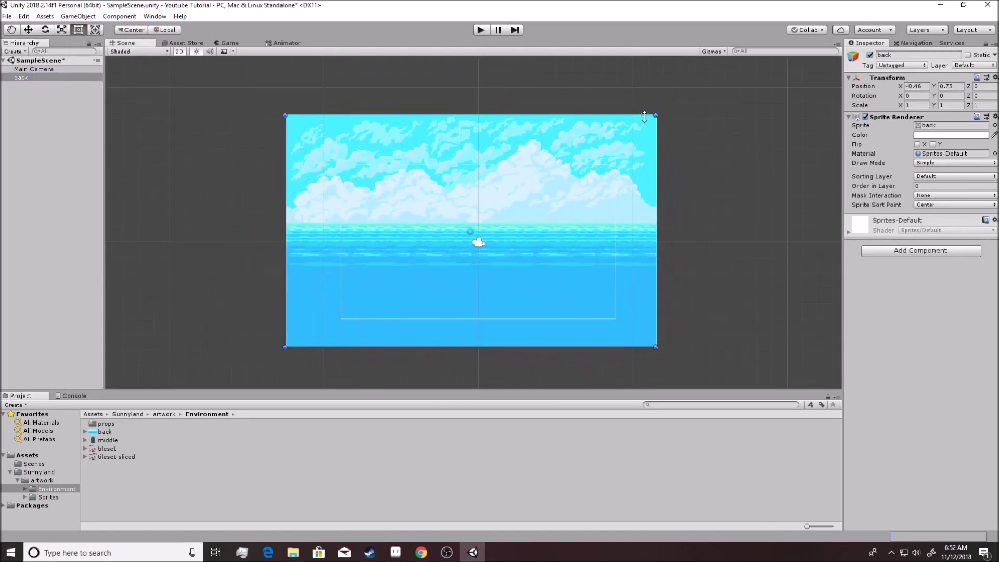
Try resizing the back sprite from its corner, undo the resize, and look up the undo and redo commands
{"action": "left_click_drag", "start_coordinate": [654, 117], "coordinate": [590, 118]}
{"action": "key", "text": "ctrl+z"}
{"action": "left_click", "coordinate": [26, 16]}
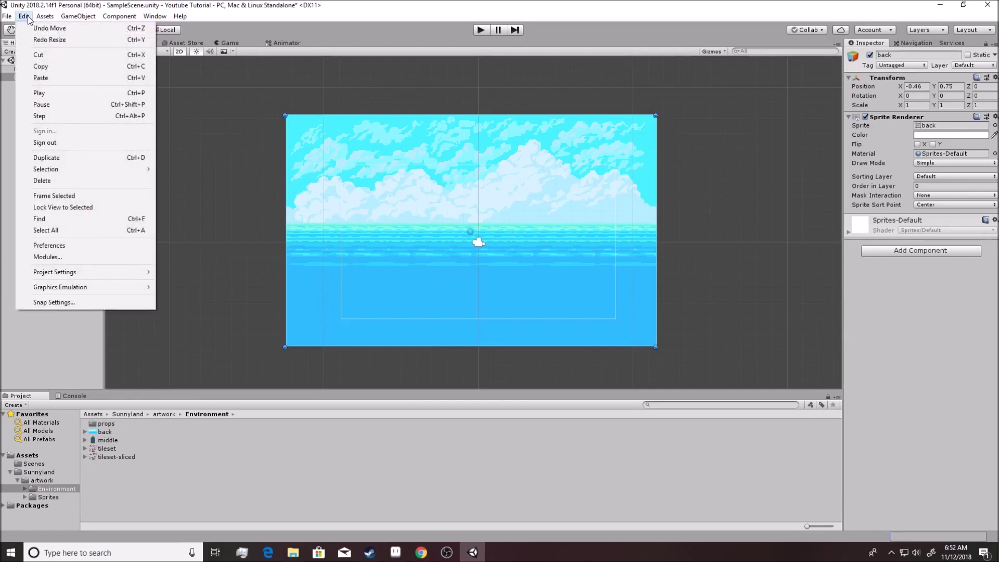
{"action": "left_click", "coordinate": [120, 16]}
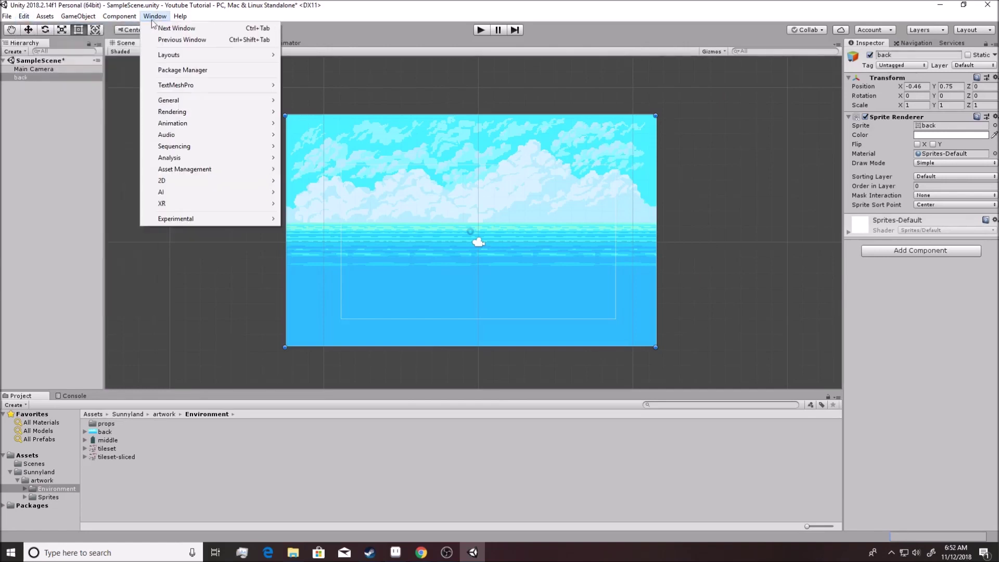
{"action": "mouse_move", "coordinate": [23, 16]}
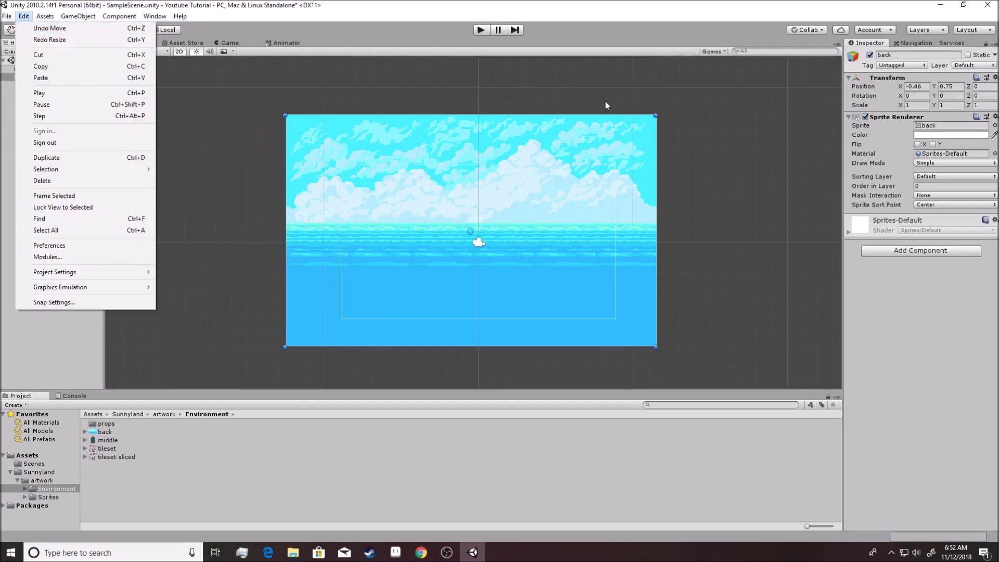
{"action": "left_click", "coordinate": [710, 154]}
{"action": "left_click", "coordinate": [654, 159]}
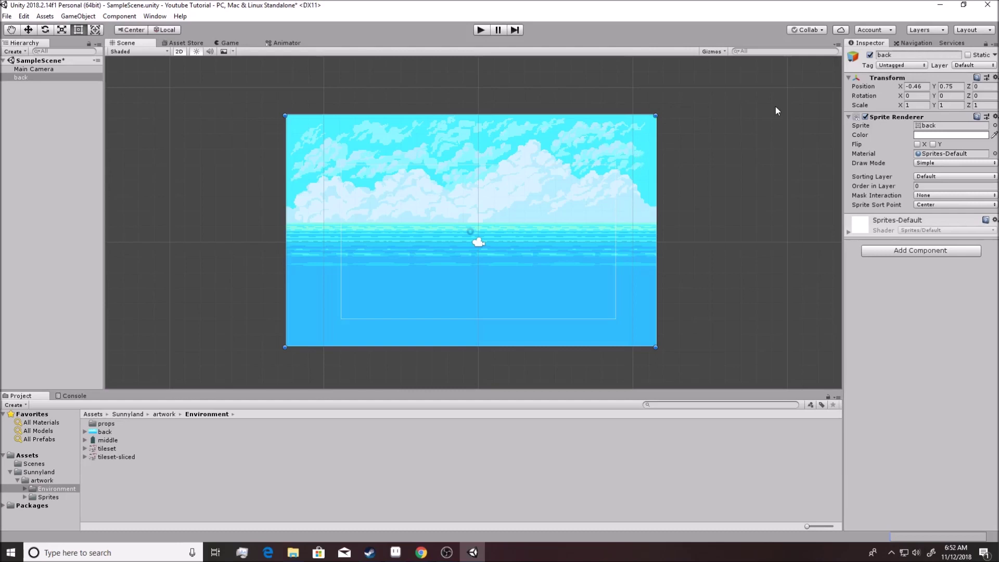
Delete the back sprite from the scene and view the back image's import settings
{"action": "key", "text": "Delete"}
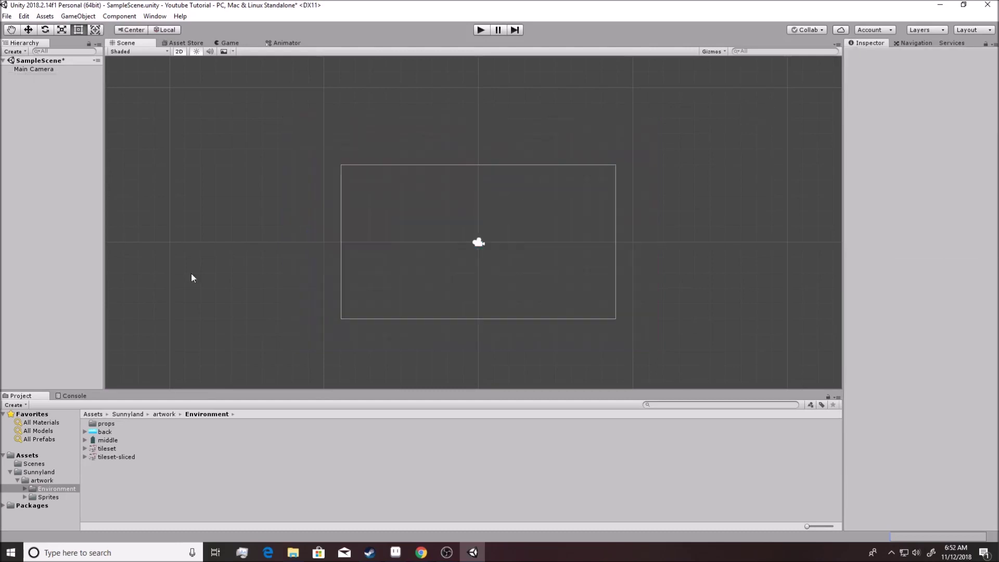
{"action": "left_click", "coordinate": [102, 434]}
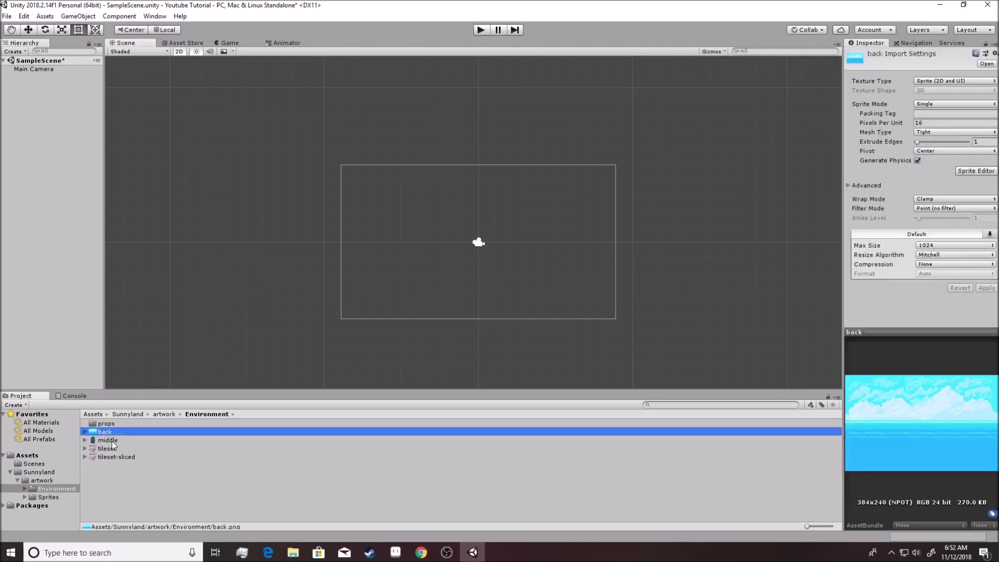
Set Pixels Per Unit to 16 for the middle, tileset and tileset-sliced images together and apply the import settings
{"action": "left_click", "coordinate": [111, 442]}
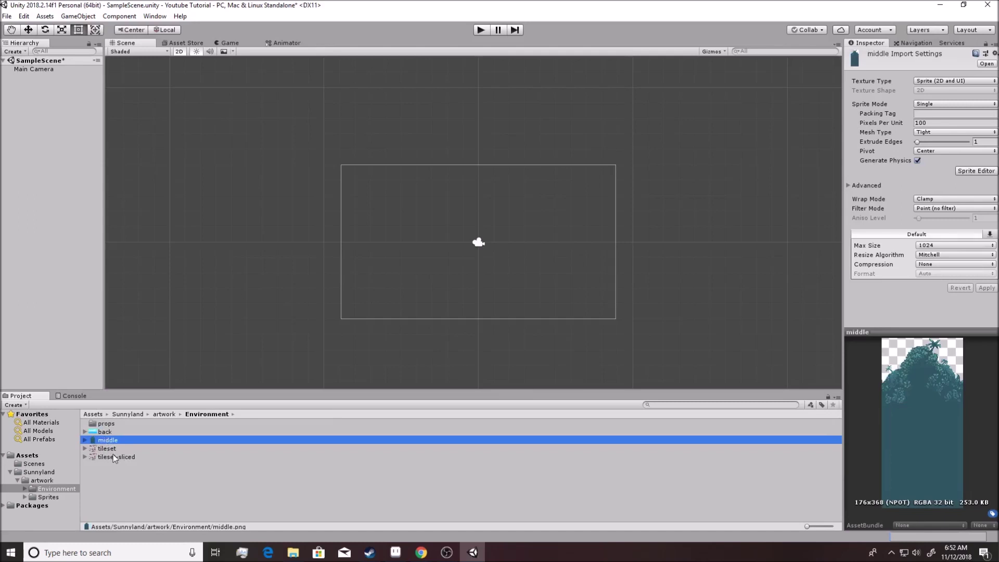
{"action": "left_click", "coordinate": [116, 457], "text": "shift"}
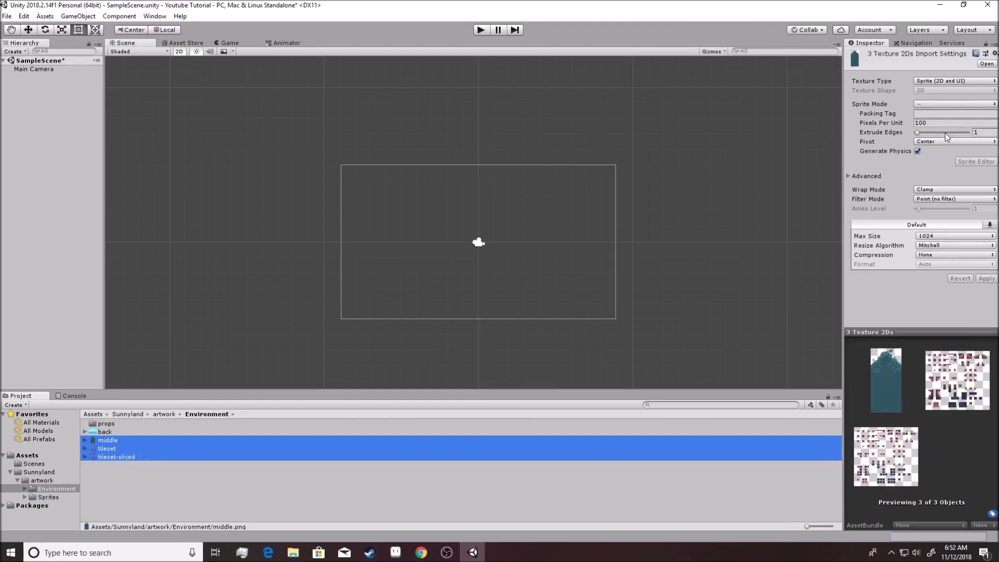
{"action": "left_click", "coordinate": [939, 123]}
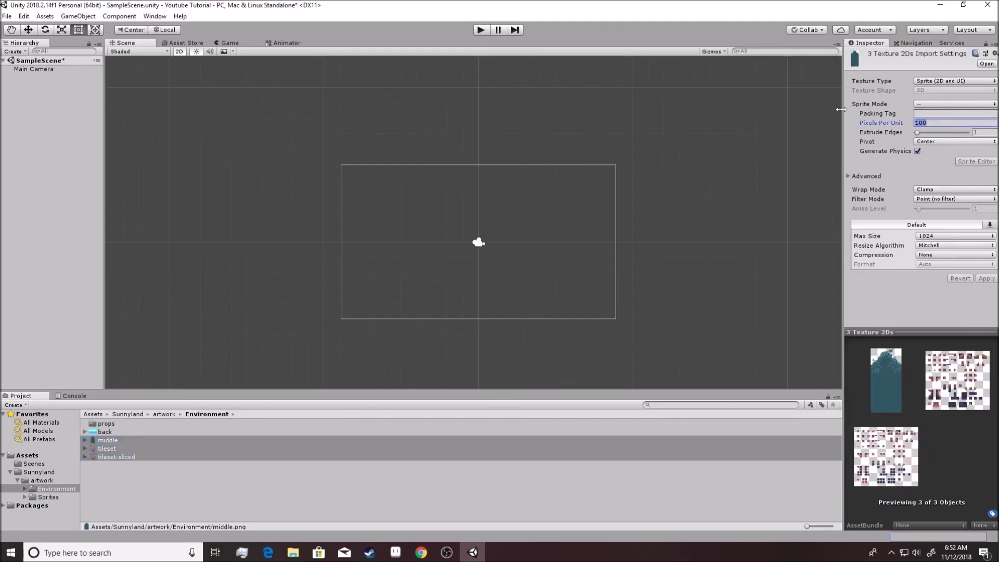
{"action": "type", "text": "1"}
{"action": "left_click", "coordinate": [979, 278]}
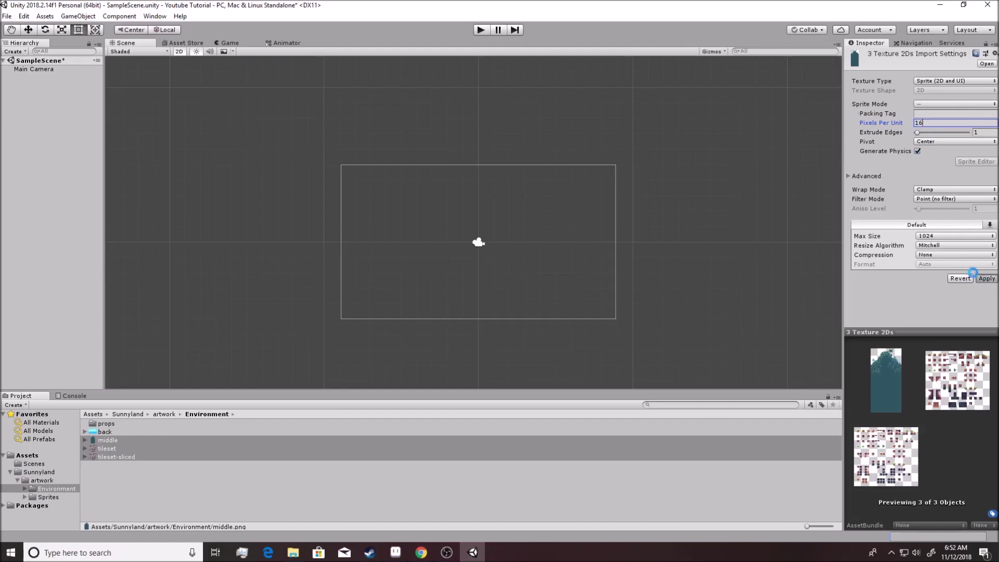
{"action": "left_click", "coordinate": [142, 462]}
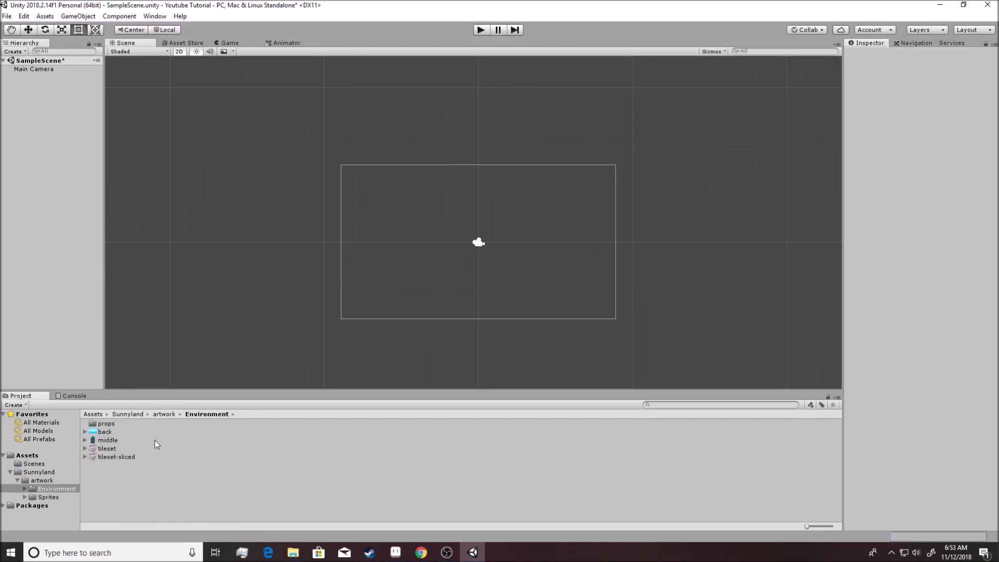
Look at the scene grid up close and compare the import settings of the back, tileset and tileset-sliced images, ending on tileset
{"action": "left_click", "coordinate": [104, 432]}
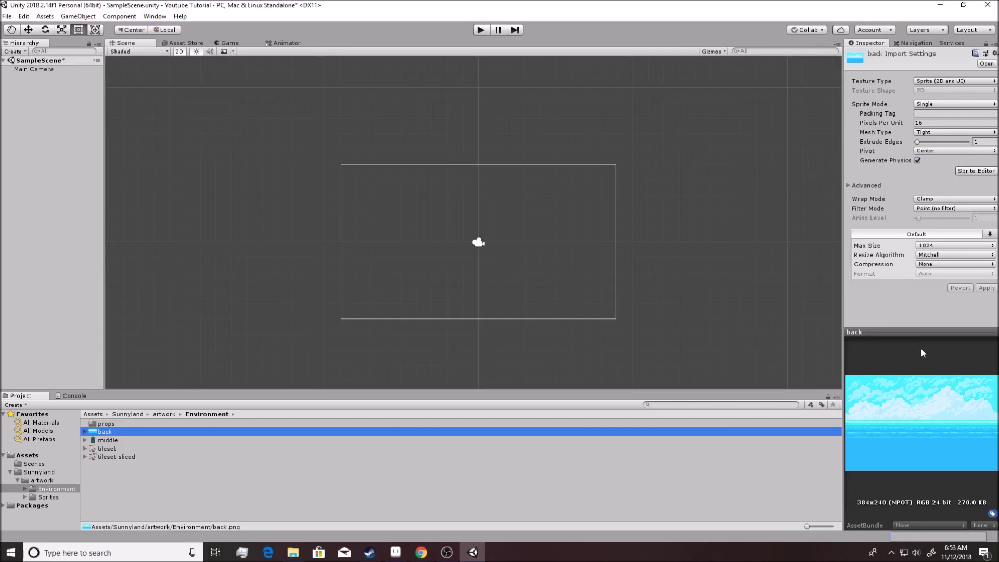
{"action": "scroll", "coordinate": [476, 229], "scroll_direction": "up", "scroll_amount": 6}
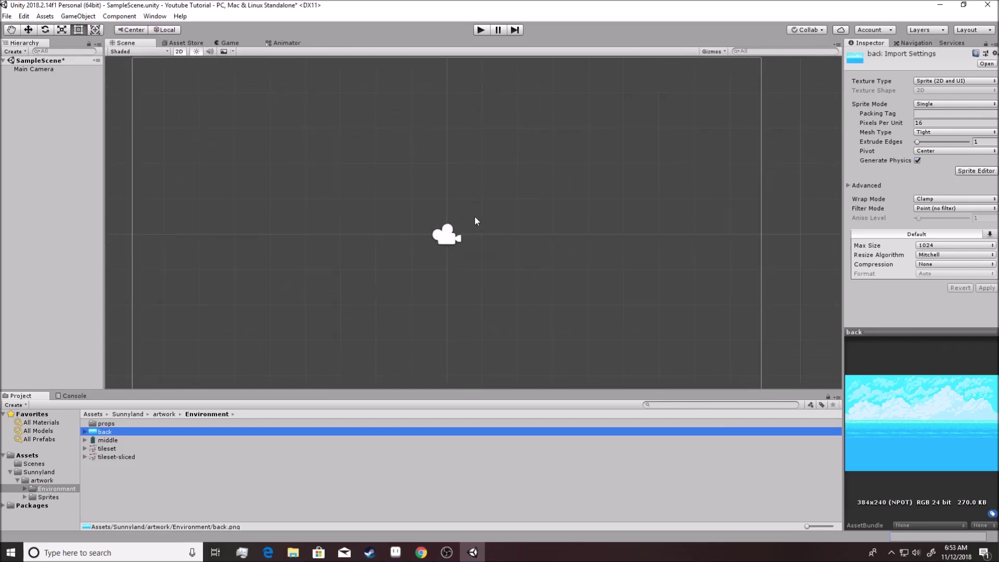
{"action": "scroll", "coordinate": [455, 193], "scroll_direction": "up", "scroll_amount": 2}
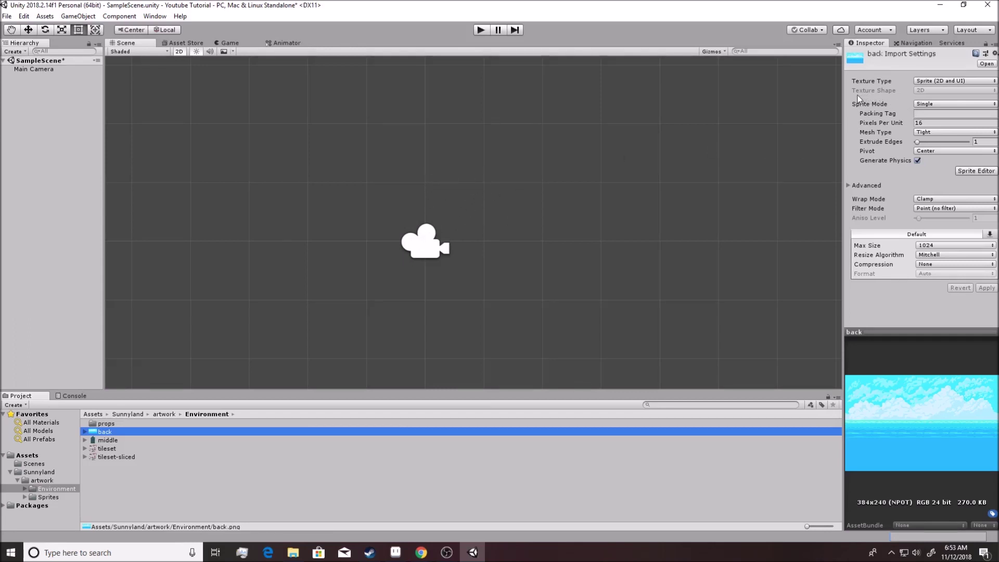
{"action": "key", "text": "Down"}
{"action": "key", "text": "Down"}
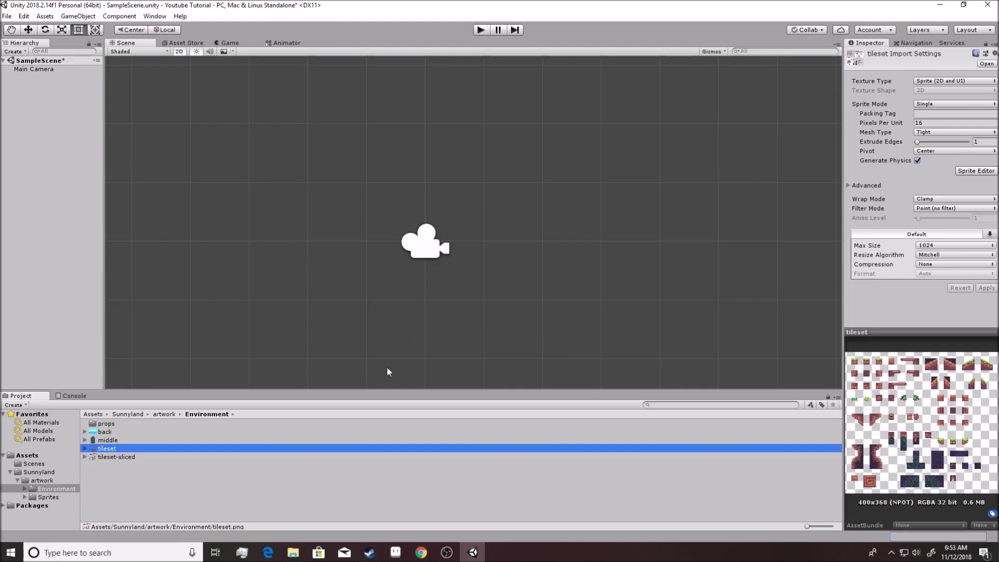
{"action": "left_click", "coordinate": [119, 457]}
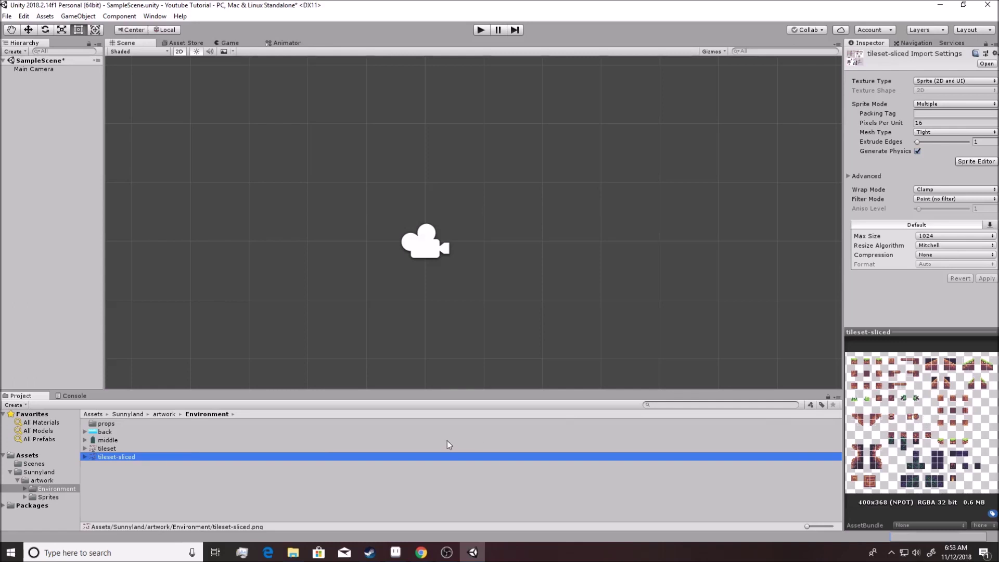
{"action": "left_click", "coordinate": [210, 448]}
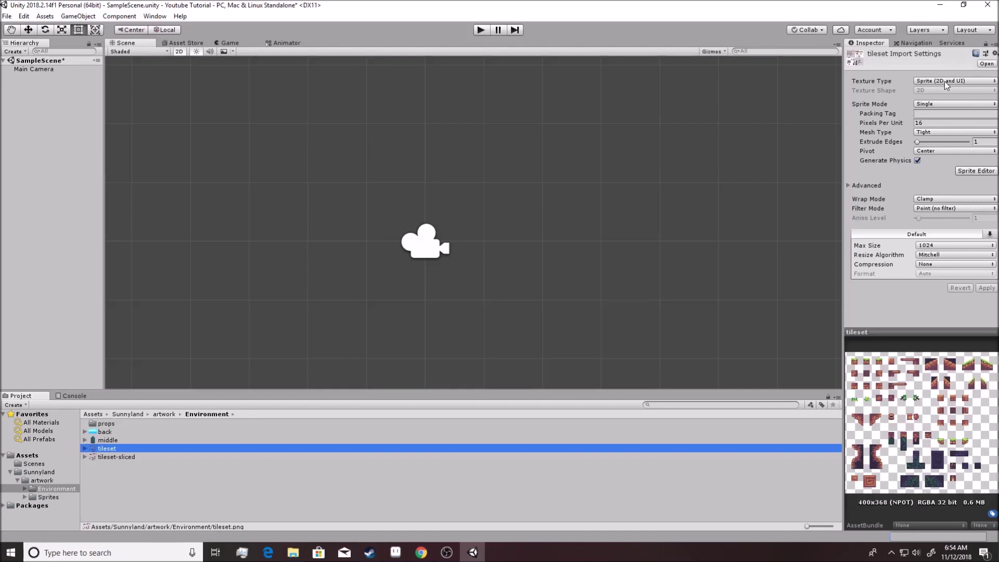
Try the Default and Normal map texture types on the tileset image and return it to Sprite (2D and UI)
{"action": "left_click", "coordinate": [966, 80]}
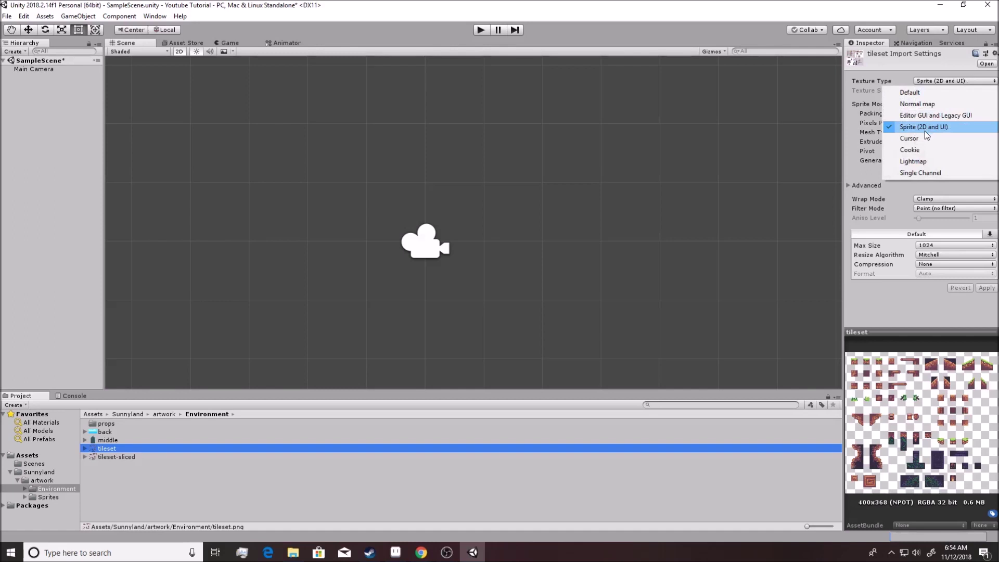
{"action": "left_click", "coordinate": [930, 91]}
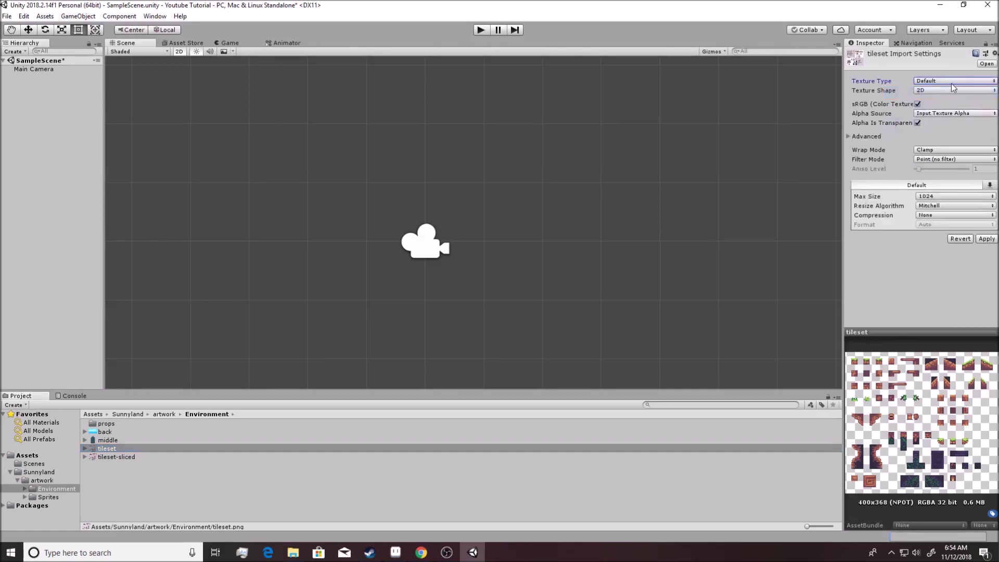
{"action": "left_click", "coordinate": [954, 80]}
{"action": "left_click", "coordinate": [946, 103]}
{"action": "left_click", "coordinate": [945, 83]}
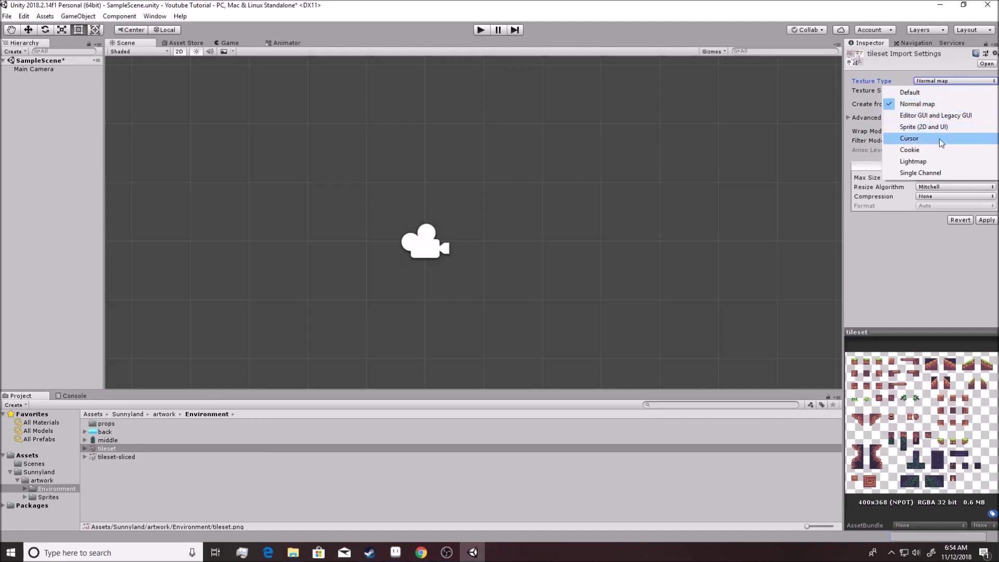
{"action": "left_click", "coordinate": [939, 93]}
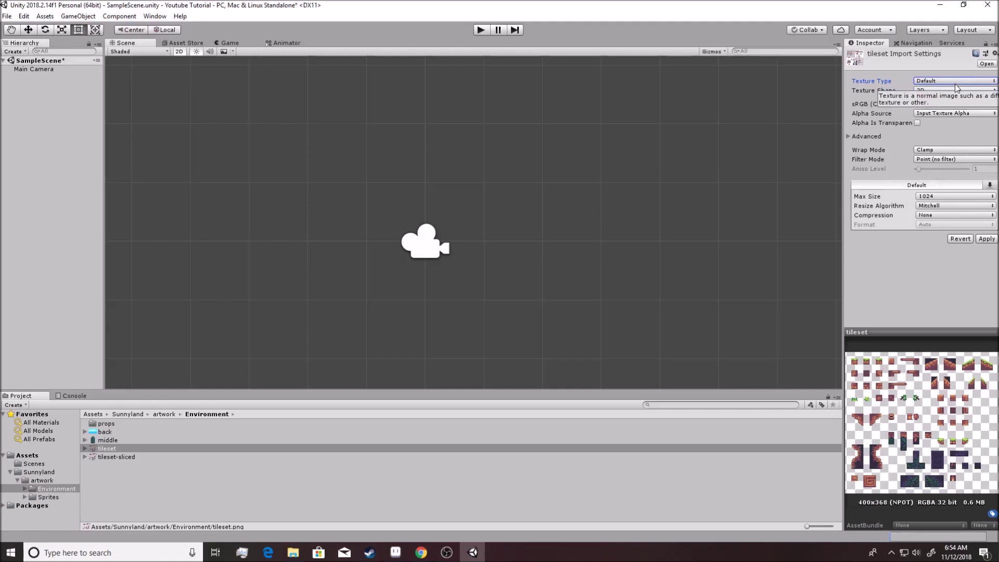
{"action": "left_click", "coordinate": [957, 82]}
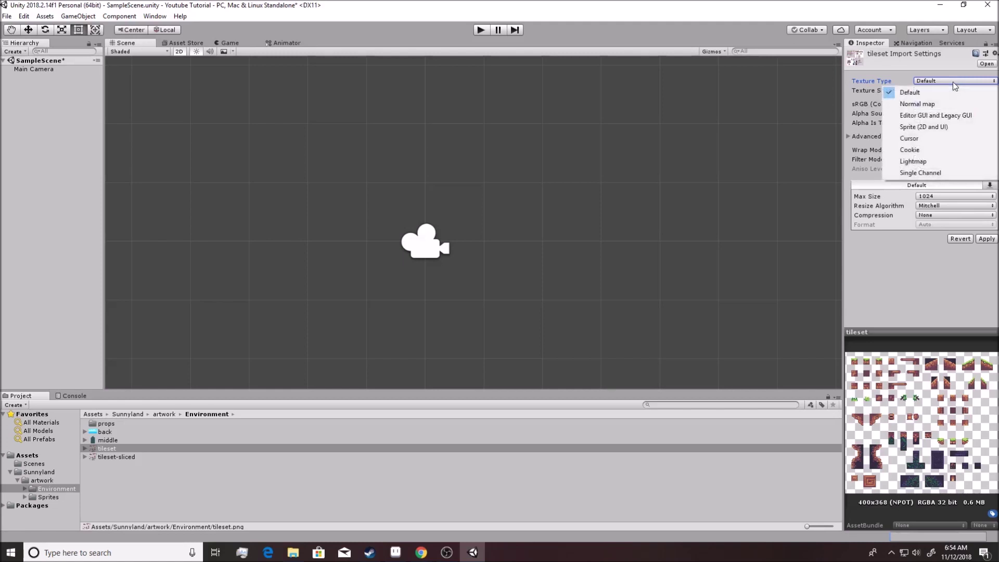
{"action": "left_click", "coordinate": [941, 130]}
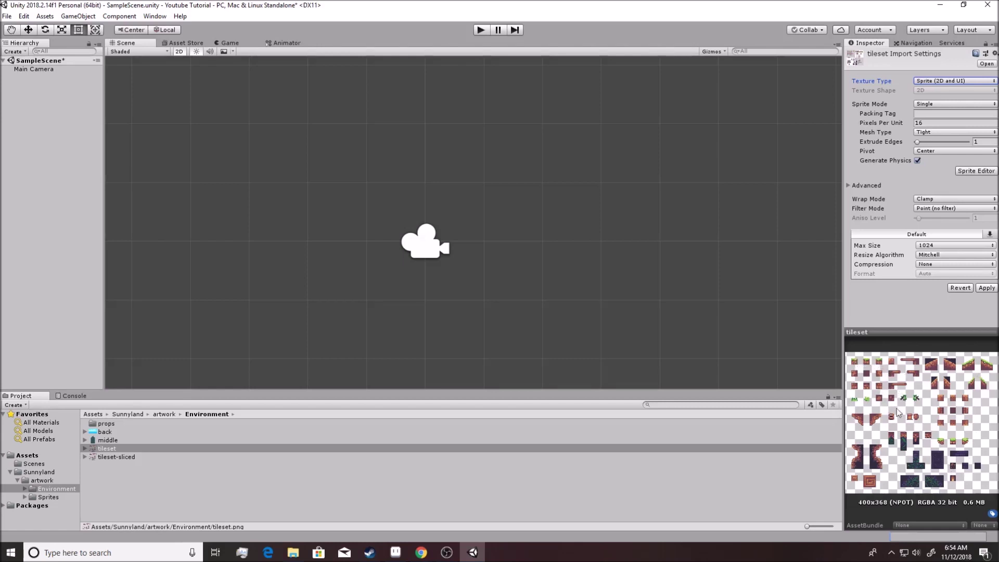
Set the tileset image's Sprite Mode to Multiple and open it in the Sprite Editor, applying the import settings
{"action": "scroll", "coordinate": [568, 274], "scroll_direction": "down", "scroll_amount": 5}
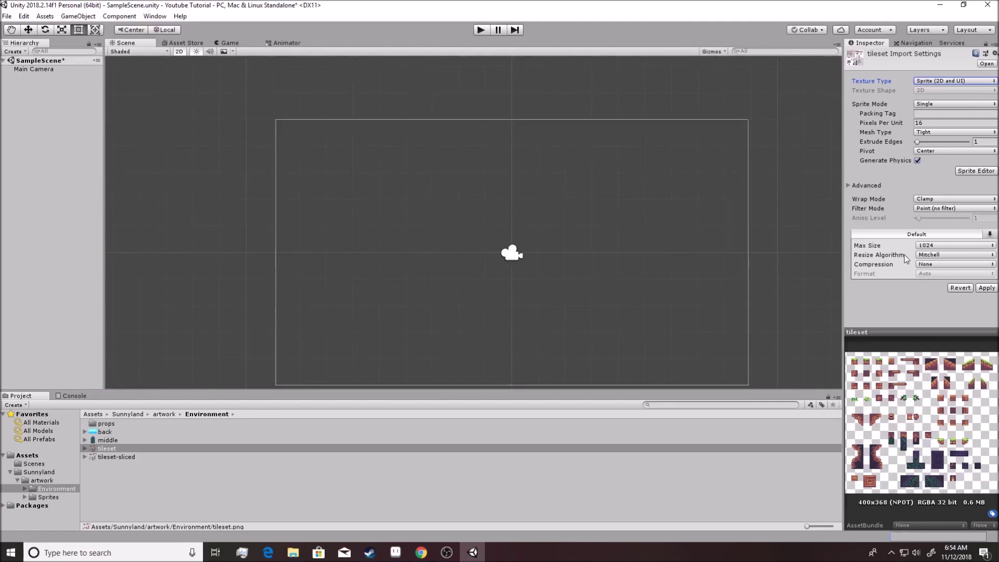
{"action": "left_click", "coordinate": [941, 105]}
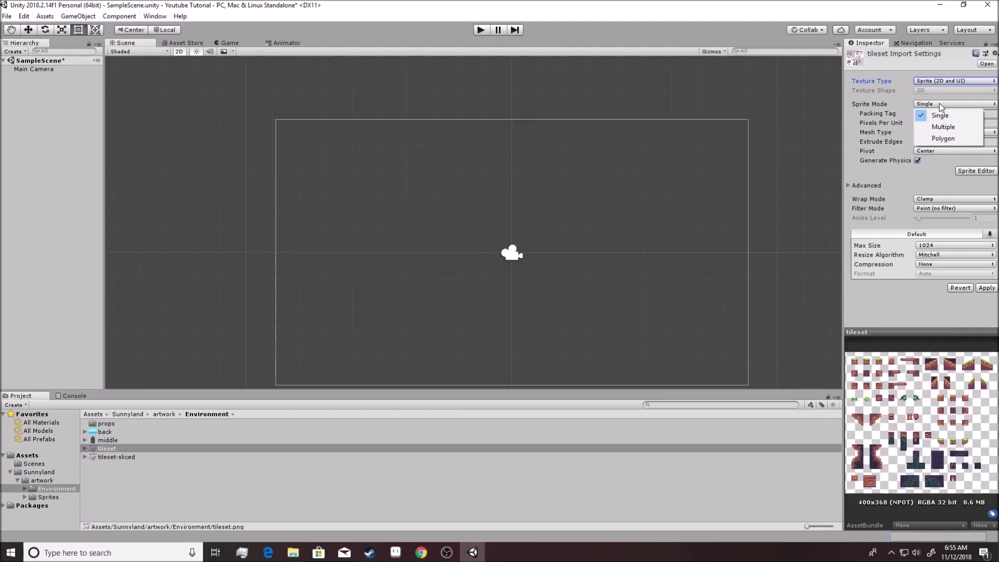
{"action": "left_click", "coordinate": [943, 127]}
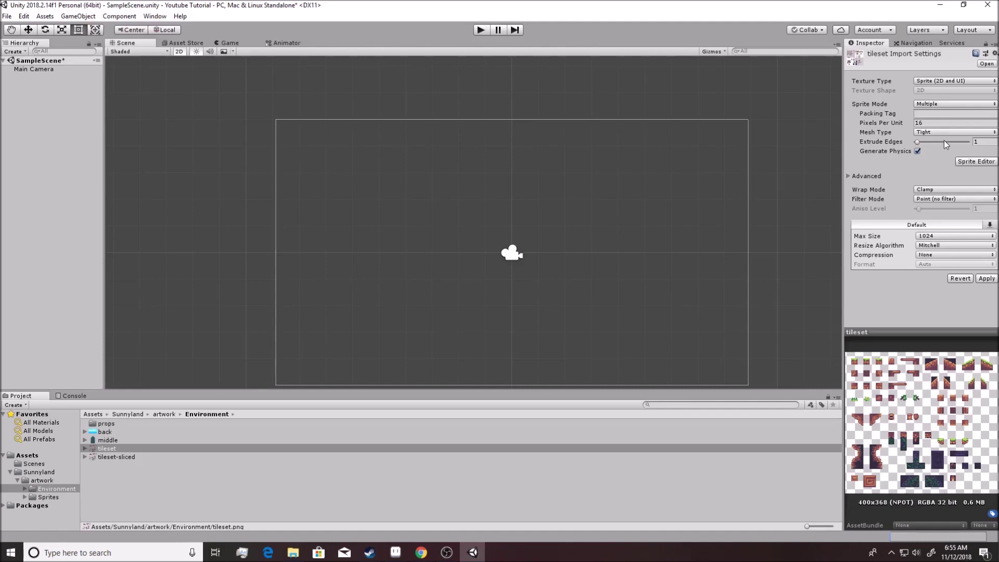
{"action": "left_click", "coordinate": [973, 163]}
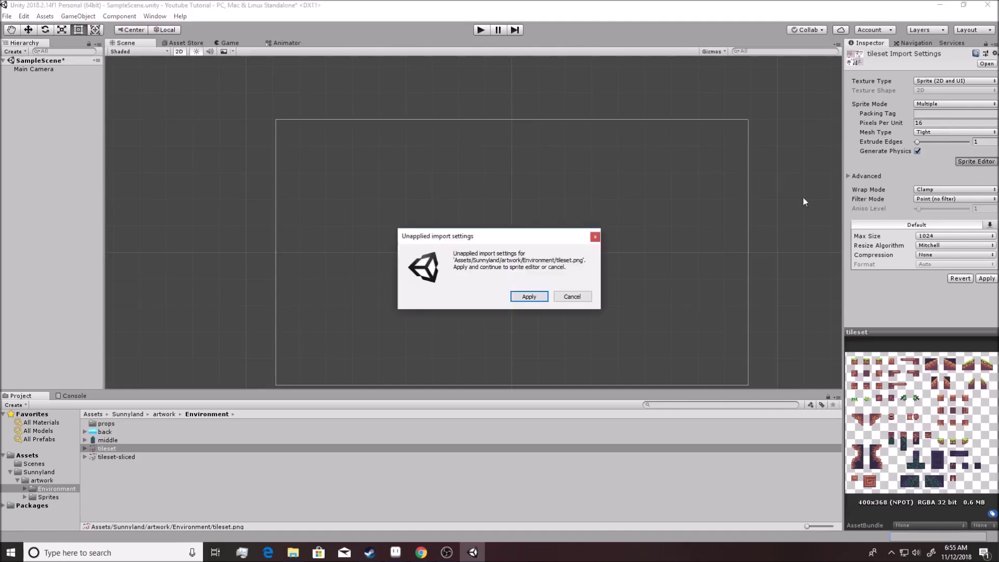
{"action": "left_click", "coordinate": [528, 297]}
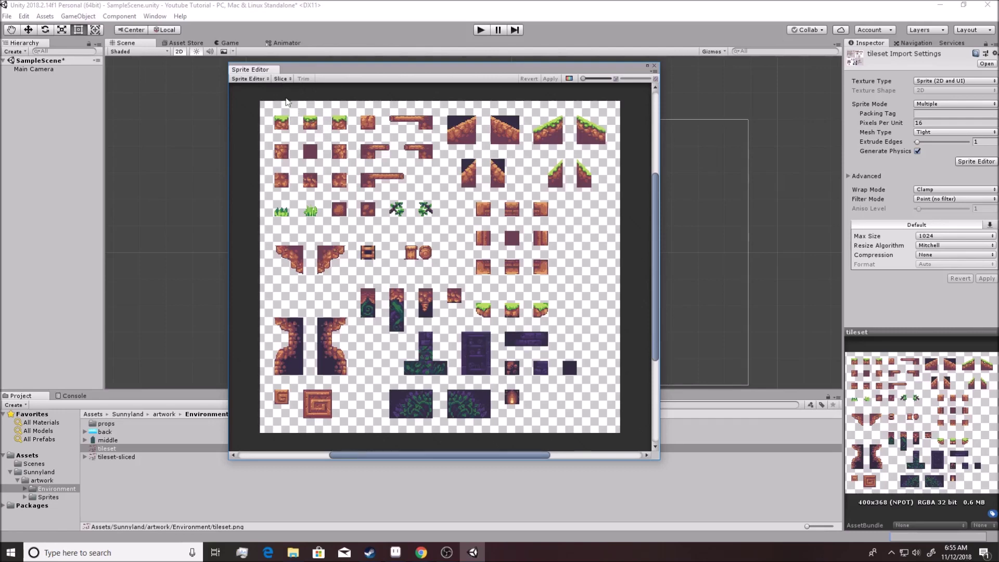
Slice the tileset with type Automatic, pivot Center and method Delete Existing
{"action": "left_click", "coordinate": [281, 79]}
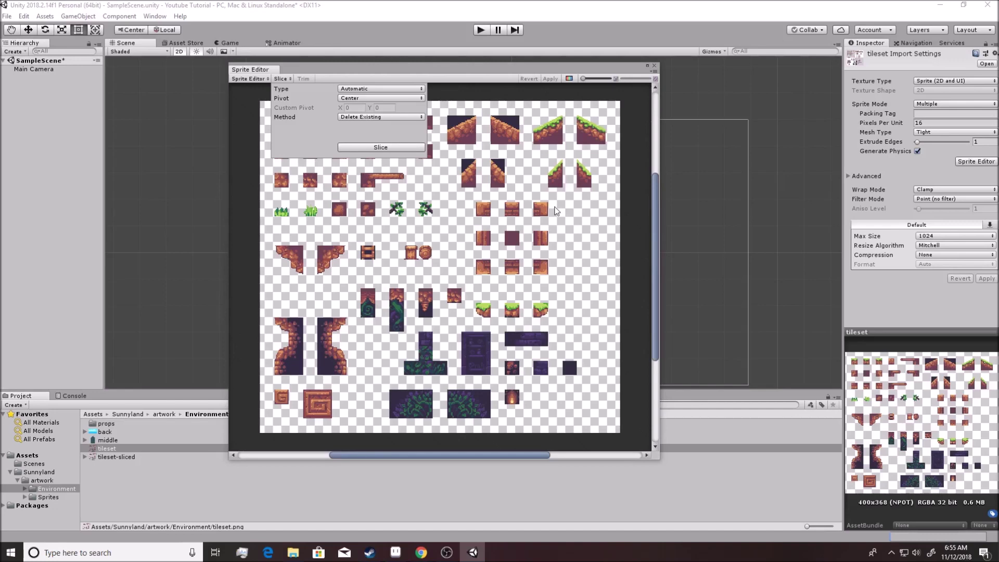
{"action": "left_click", "coordinate": [378, 148]}
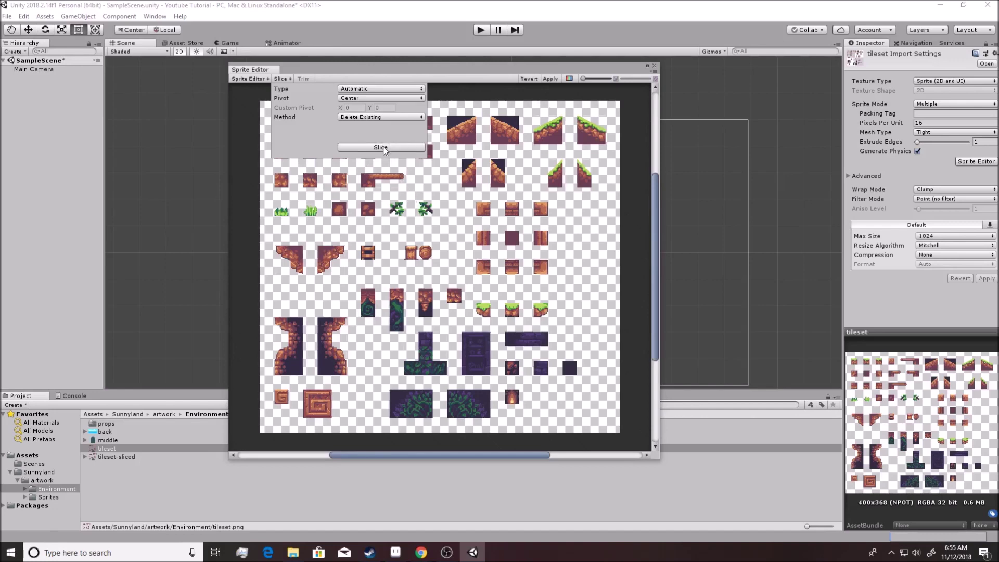
{"action": "left_click", "coordinate": [383, 149]}
Inspect the slices of several ground tiles up close and revert the slicing
{"action": "scroll", "coordinate": [390, 199], "scroll_direction": "up", "scroll_amount": 5}
{"action": "left_click", "coordinate": [389, 199]}
{"action": "left_click", "coordinate": [501, 199]}
{"action": "left_click", "coordinate": [507, 284]}
{"action": "middle_click_drag", "start_coordinate": [508, 283], "coordinate": [364, 213]}
{"action": "left_click", "coordinate": [438, 222]}
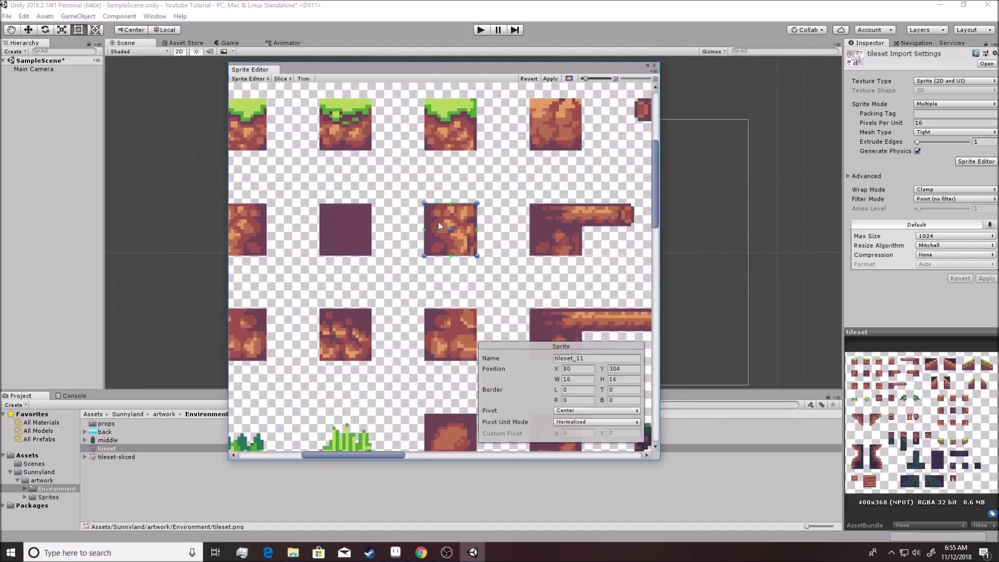
{"action": "left_click", "coordinate": [408, 247]}
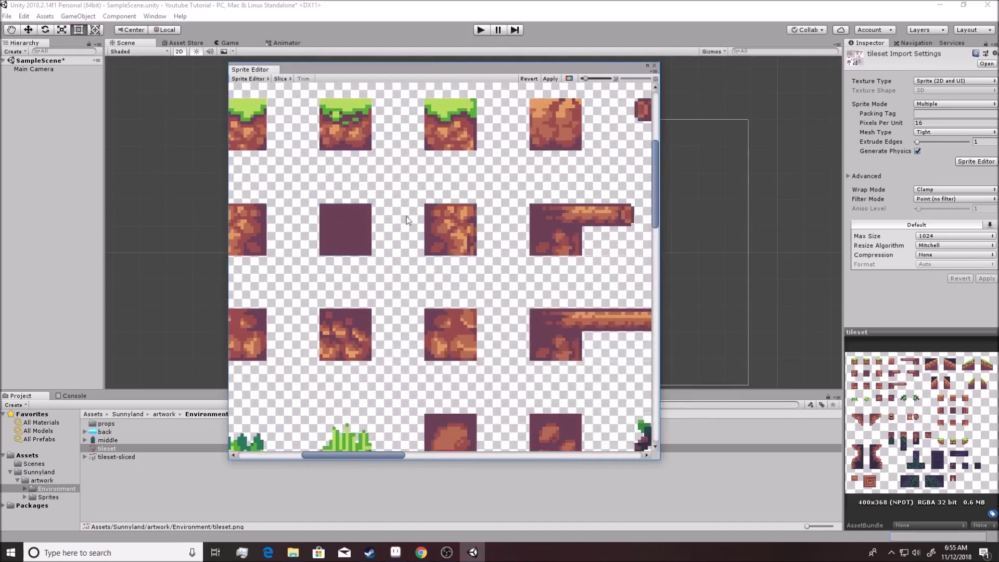
{"action": "left_click", "coordinate": [529, 79]}
{"action": "scroll", "coordinate": [339, 188], "scroll_direction": "down", "scroll_amount": 4}
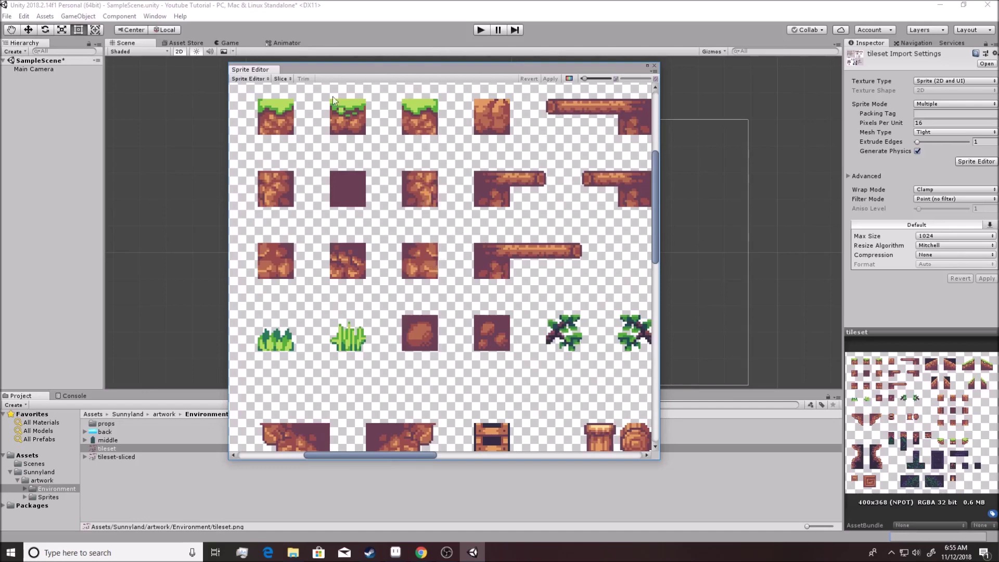
Slice the tileset again with type Automatic, pivot Center and method Delete Existing, and check the slices of the wooden beam tiles
{"action": "left_click", "coordinate": [281, 78]}
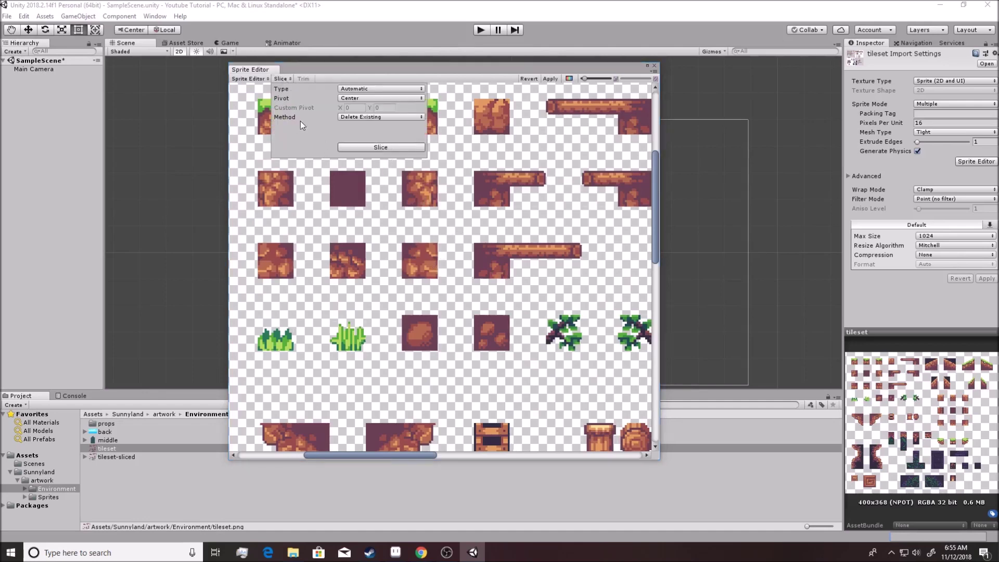
{"action": "left_click", "coordinate": [495, 124]}
{"action": "left_click", "coordinate": [505, 185]}
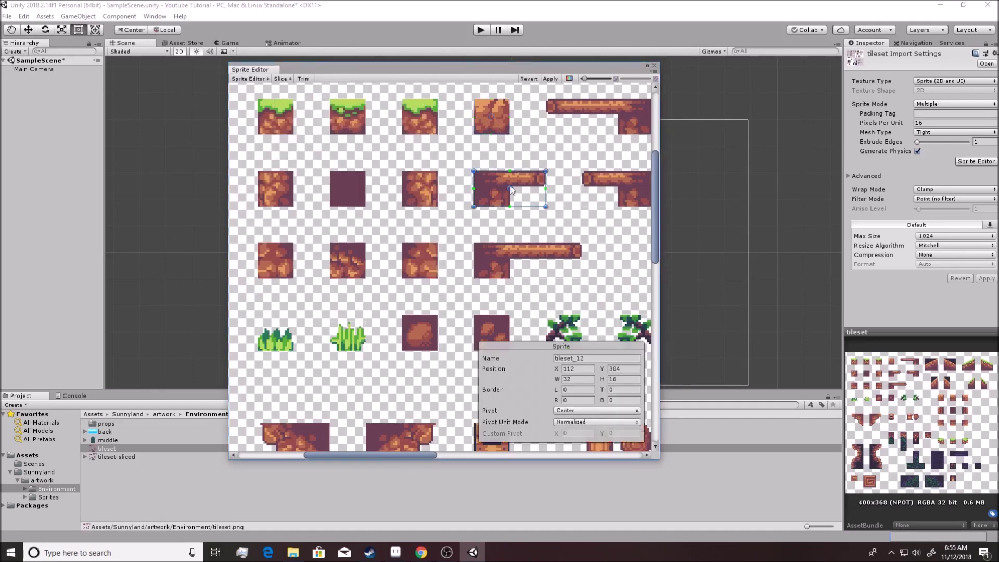
{"action": "left_click", "coordinate": [602, 185]}
{"action": "left_click", "coordinate": [606, 120]}
{"action": "left_click", "coordinate": [504, 254]}
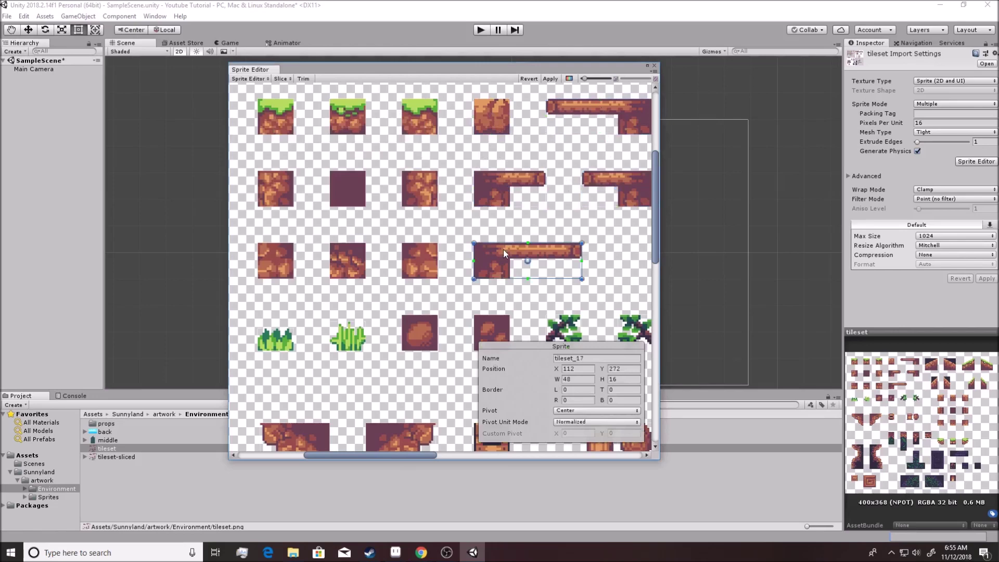
{"action": "middle_click_drag", "start_coordinate": [583, 220], "coordinate": [552, 228]}
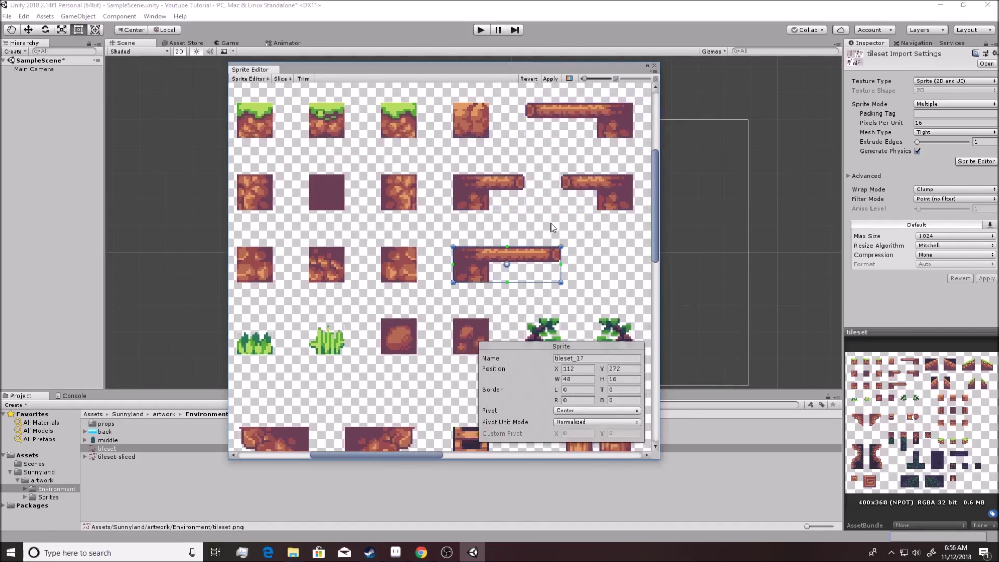
Check the slices of the leaf, barrel, crate and rocky corner tiles in the Sprite Editor
{"action": "scroll", "coordinate": [553, 227], "scroll_direction": "down", "scroll_amount": 4}
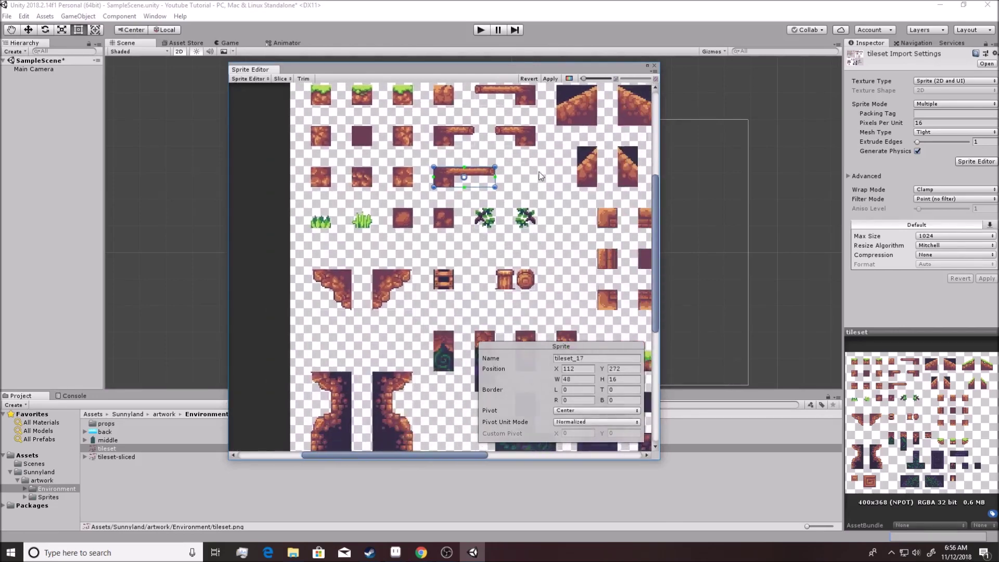
{"action": "left_click", "coordinate": [518, 213]}
{"action": "left_click", "coordinate": [601, 213]}
{"action": "left_click", "coordinate": [521, 216]}
{"action": "left_click", "coordinate": [498, 275]}
{"action": "left_click", "coordinate": [465, 279]}
{"action": "left_click", "coordinate": [436, 276]}
{"action": "left_click", "coordinate": [380, 285]}
{"action": "left_click", "coordinate": [337, 287]}
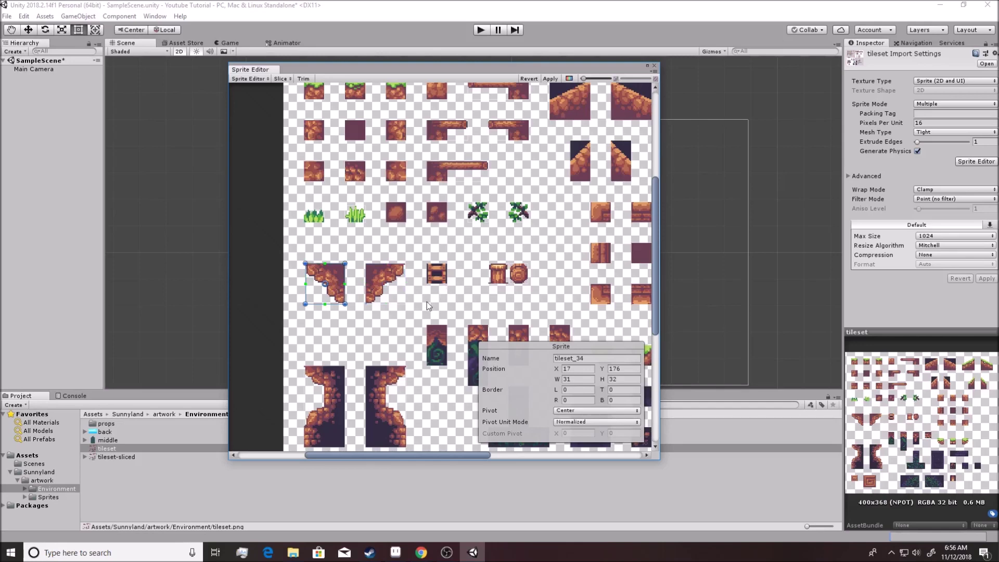
Check the automatic slices of the three tall dark vine and rock tiles and of the lowest wooden beam tile
{"action": "middle_click_drag", "start_coordinate": [428, 306], "coordinate": [384, 229]}
{"action": "left_click", "coordinate": [393, 268]}
{"action": "left_click", "coordinate": [435, 276]}
{"action": "left_click", "coordinate": [473, 270]}
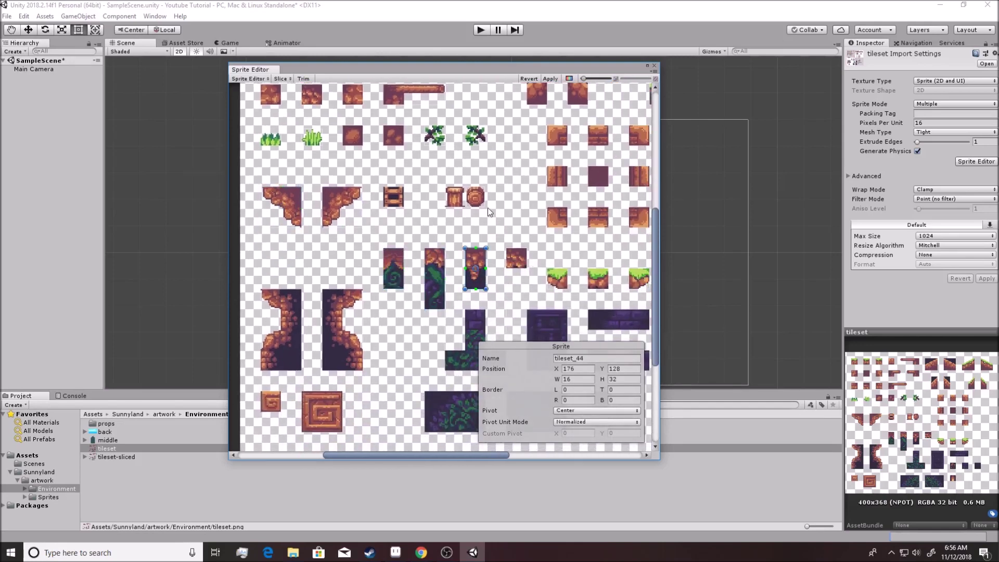
{"action": "middle_click_drag", "start_coordinate": [462, 151], "coordinate": [489, 223]}
{"action": "scroll", "coordinate": [489, 223], "scroll_direction": "up", "scroll_amount": 2}
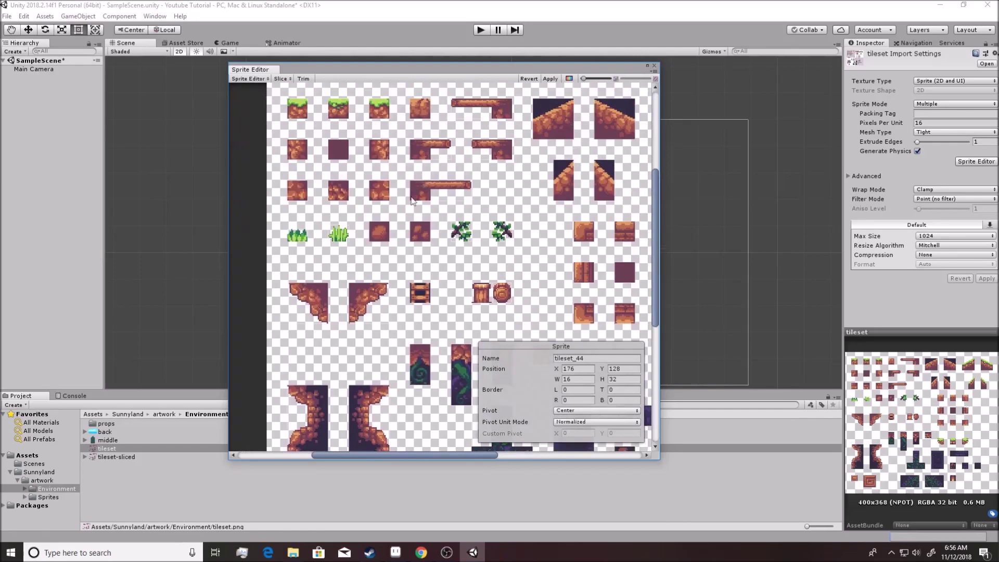
{"action": "left_click", "coordinate": [417, 191]}
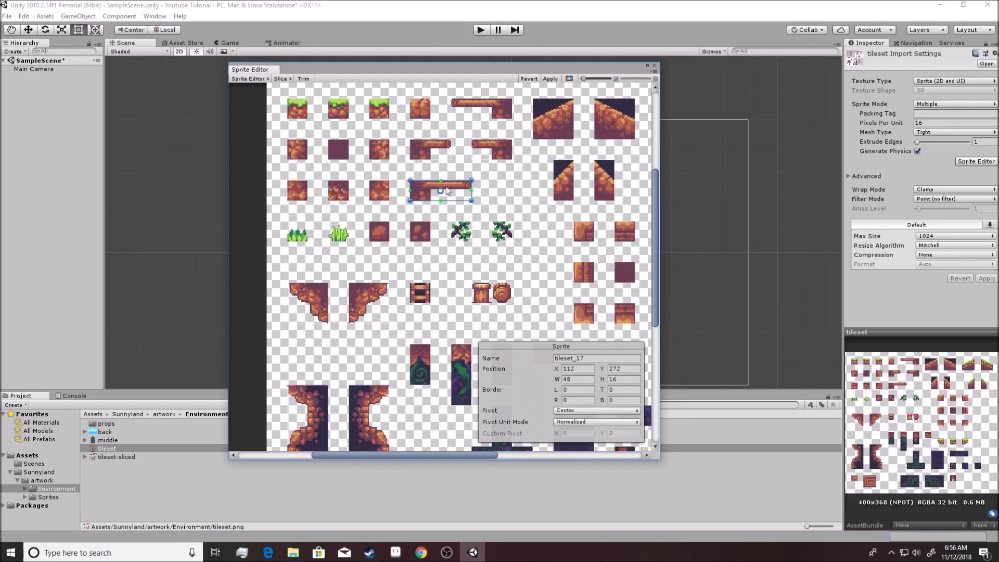
Check the automatic slices of the purple door, the purple brick tiles and the second rocky pillar
{"action": "middle_click_drag", "start_coordinate": [521, 281], "coordinate": [406, 92]}
{"action": "left_click", "coordinate": [479, 244]}
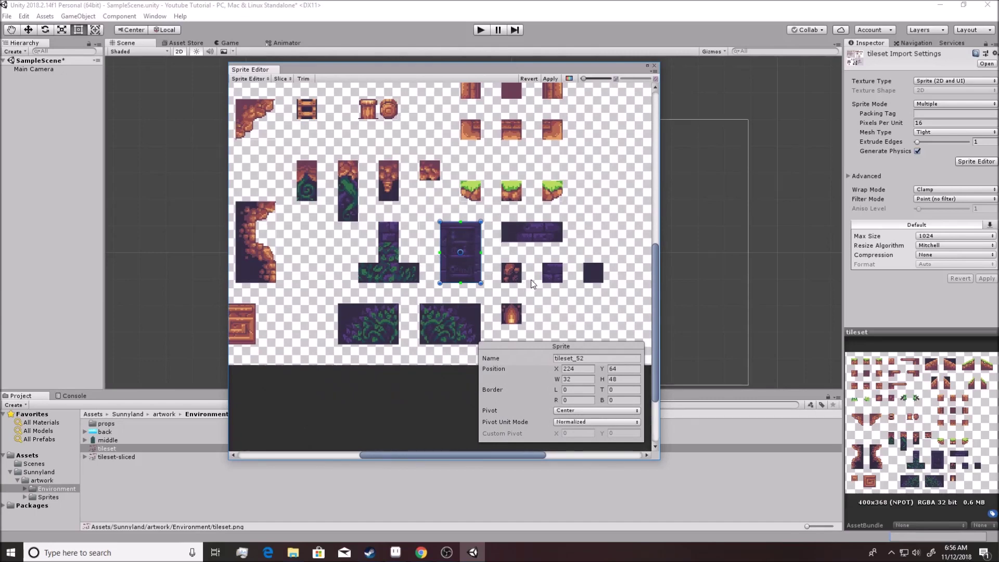
{"action": "left_click", "coordinate": [553, 279]}
{"action": "left_click", "coordinate": [558, 232]}
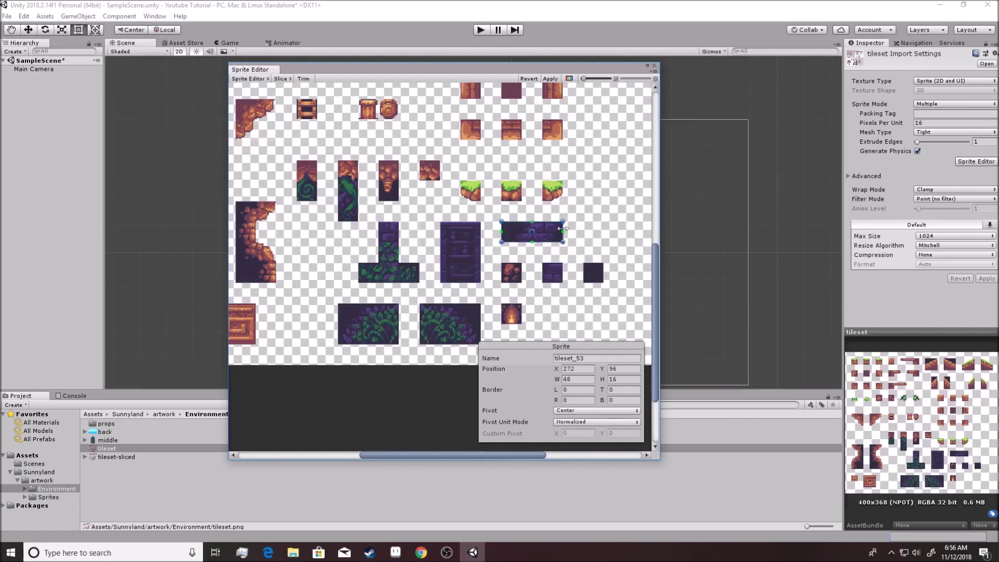
{"action": "middle_click_drag", "start_coordinate": [459, 175], "coordinate": [502, 231]}
{"action": "middle_click_drag", "start_coordinate": [583, 214], "coordinate": [661, 194]}
{"action": "left_click", "coordinate": [367, 271]}
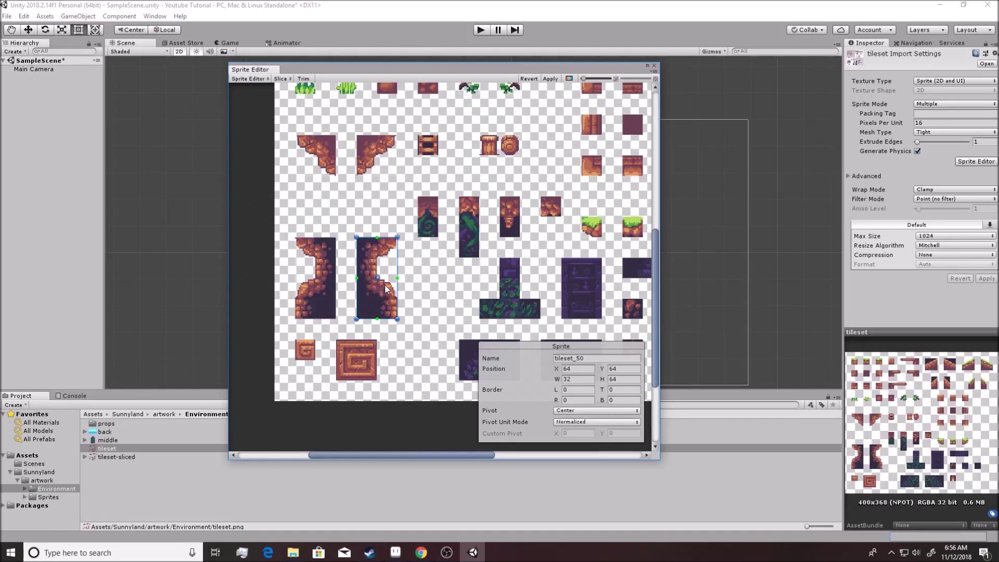
Revert the automatic slicing of the tileset
{"action": "scroll", "coordinate": [459, 231], "scroll_direction": "up", "scroll_amount": 1}
{"action": "scroll", "coordinate": [459, 229], "scroll_direction": "up", "scroll_amount": 5}
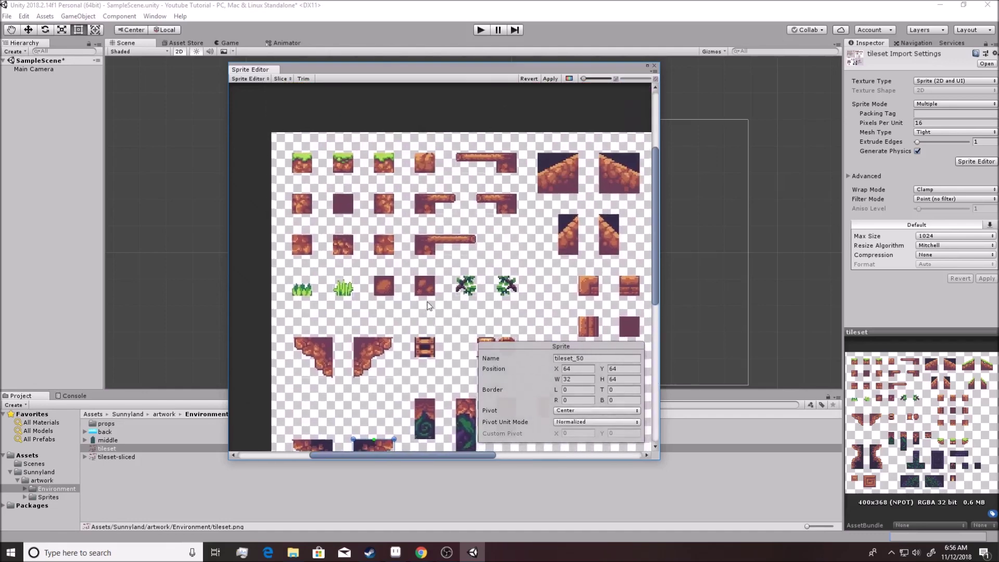
{"action": "left_click", "coordinate": [529, 79]}
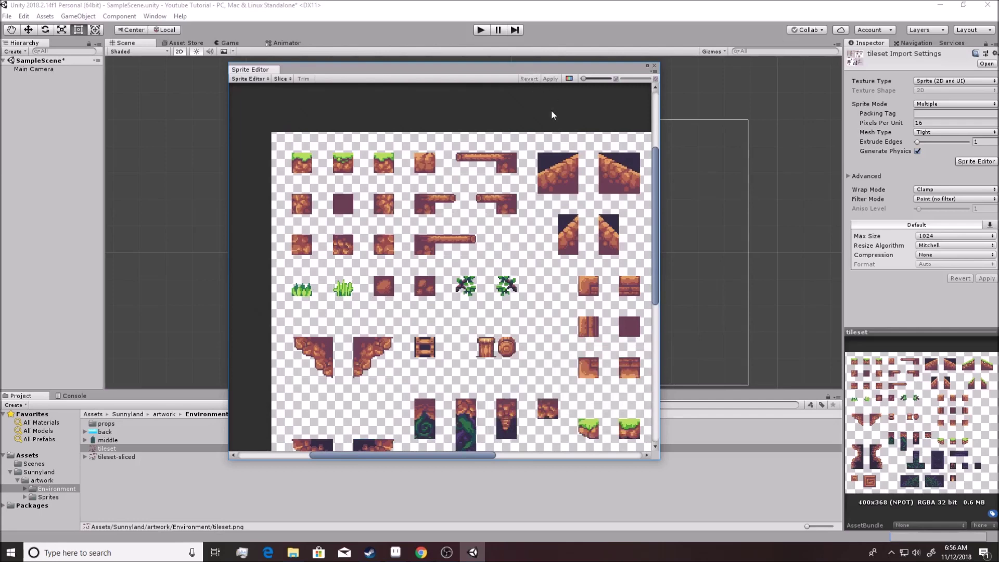
Slice the tileset with type Grid By Cell Size, a pixel size of 16 by 16 and pivot Center
{"action": "left_click", "coordinate": [291, 78]}
{"action": "left_click", "coordinate": [411, 89]}
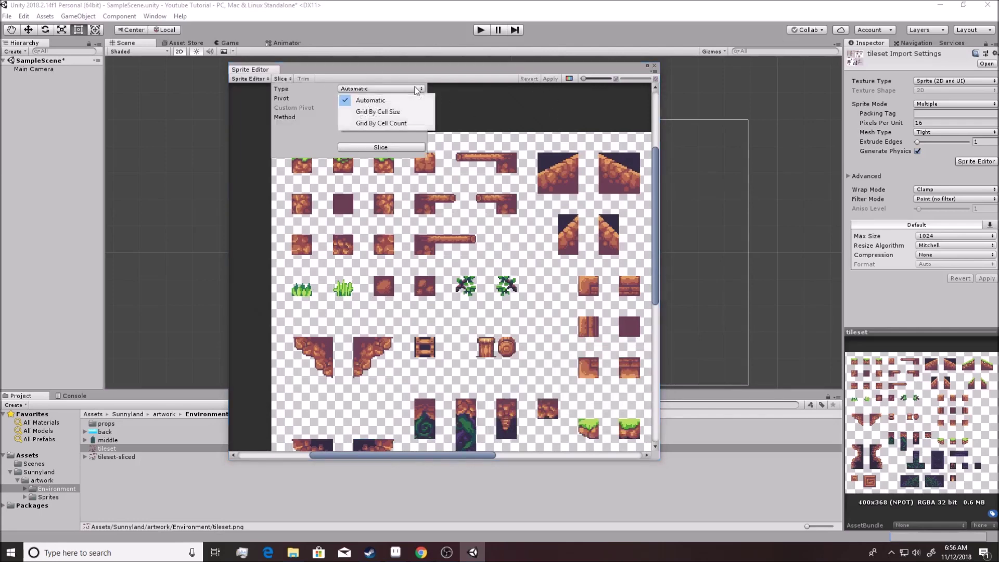
{"action": "left_click", "coordinate": [399, 111]}
{"action": "left_click", "coordinate": [368, 99]}
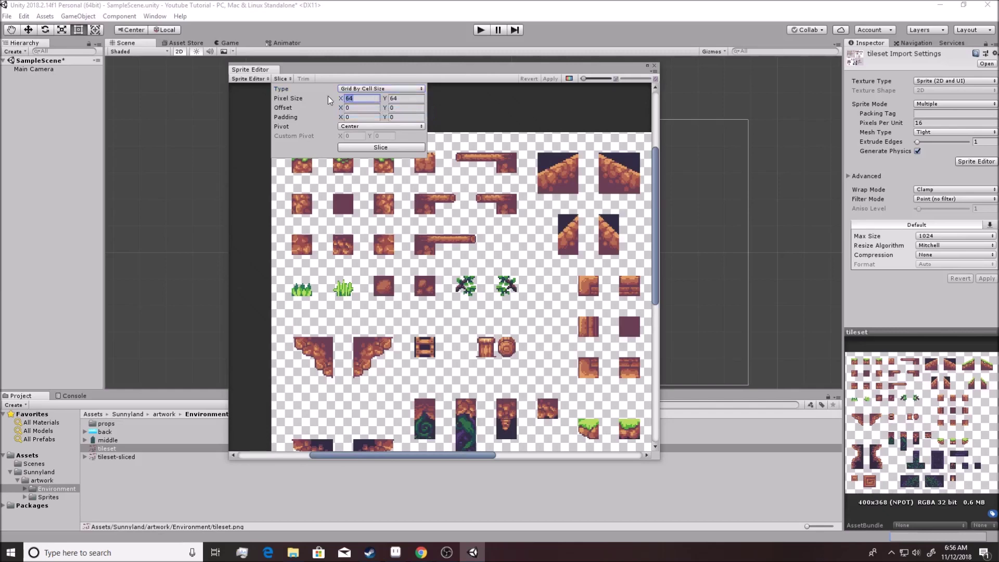
{"action": "type", "text": "16"}
{"action": "key", "text": "Tab"}
{"action": "type", "text": "16"}
{"action": "left_click", "coordinate": [370, 151]}
{"action": "left_click", "coordinate": [440, 93]}
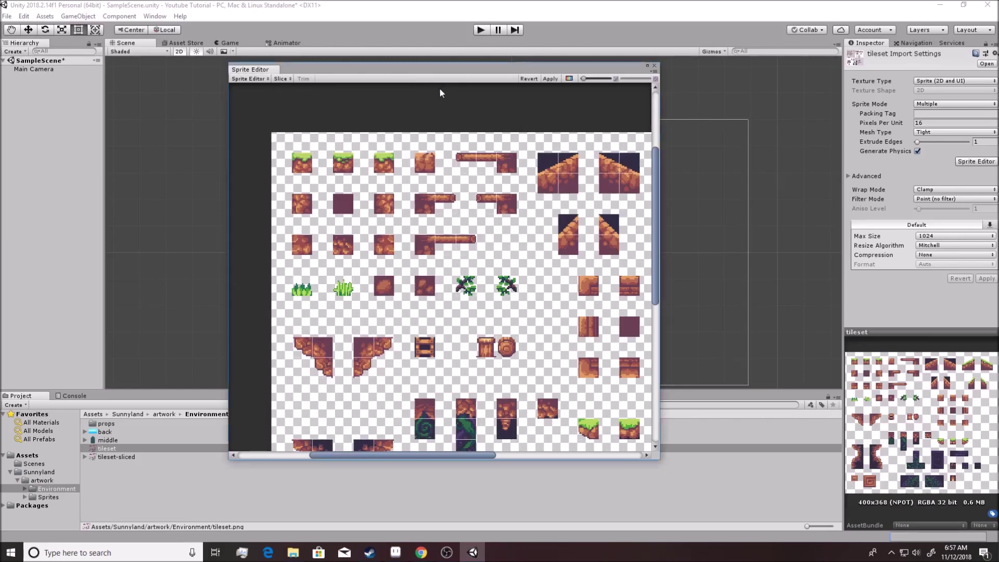
Check the grid slices of the grass and ground tiles and of the wooden beam in the first tile row
{"action": "left_click", "coordinate": [303, 161]}
{"action": "left_click", "coordinate": [287, 140]}
{"action": "left_click", "coordinate": [425, 170]}
{"action": "left_click", "coordinate": [387, 166]}
{"action": "left_click", "coordinate": [465, 161]}
{"action": "left_click", "coordinate": [489, 162]}
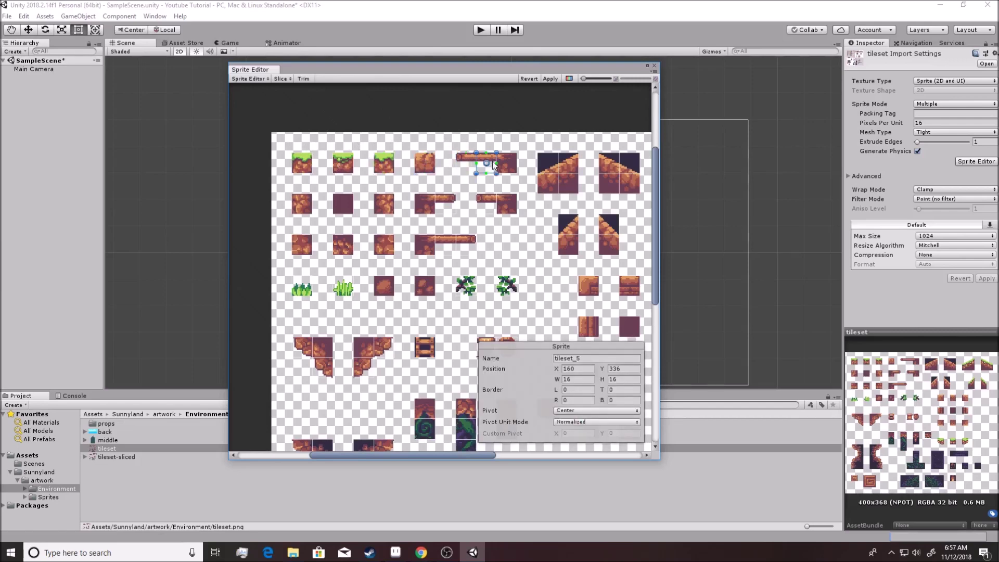
{"action": "left_click", "coordinate": [507, 163]}
Check the individual grid slices that make up the two large sloped rock tiles
{"action": "left_click", "coordinate": [547, 163]}
{"action": "left_click", "coordinate": [569, 163]}
{"action": "left_click", "coordinate": [572, 185]}
{"action": "left_click", "coordinate": [546, 186]}
{"action": "left_click", "coordinate": [608, 167]}
{"action": "left_click", "coordinate": [627, 164]}
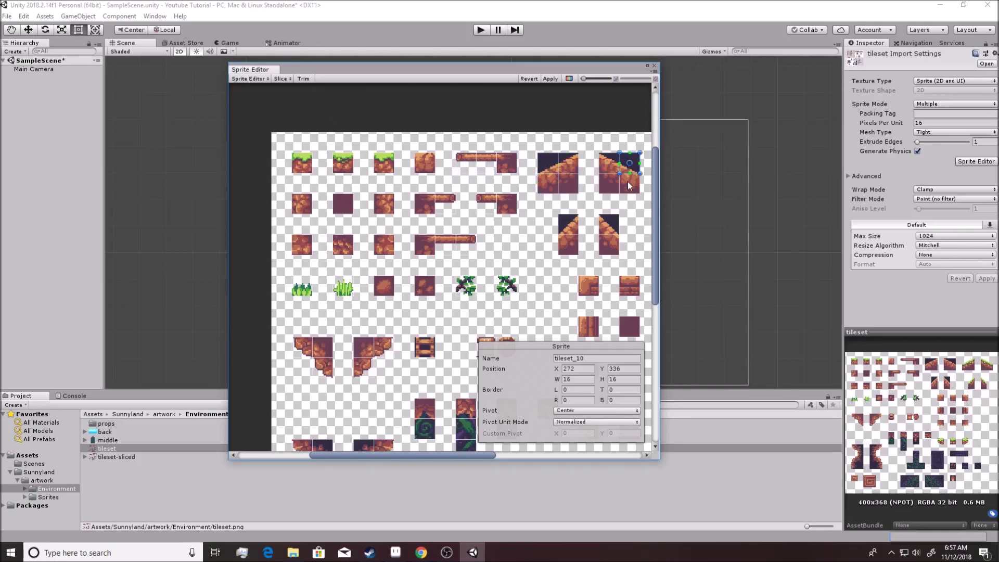
{"action": "left_click", "coordinate": [610, 188]}
Move the pivot of the second rocky pillar's slice in its second row, first column to about X 1.38, Y 0.60
{"action": "scroll", "coordinate": [552, 176], "scroll_direction": "down", "scroll_amount": 2}
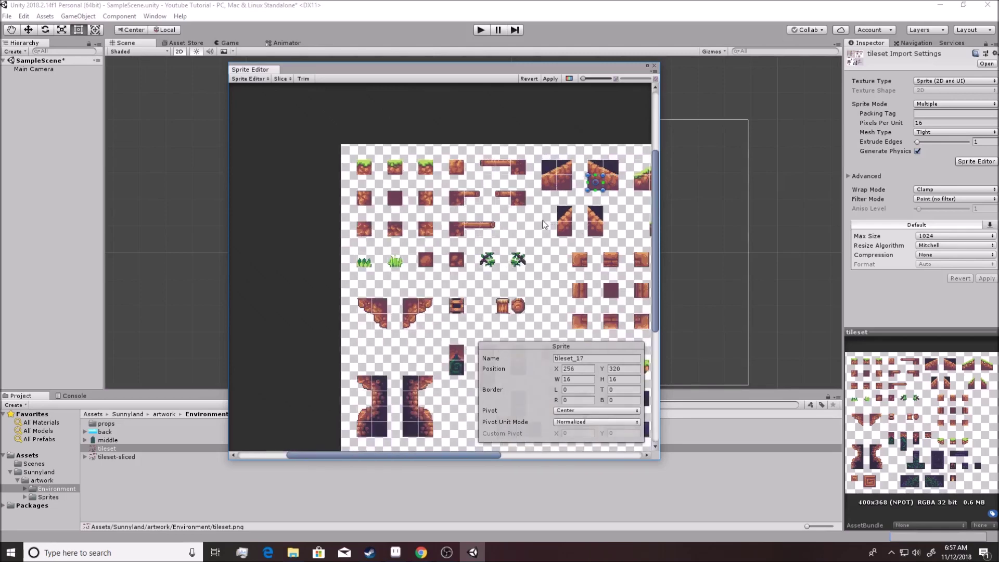
{"action": "middle_click_drag", "start_coordinate": [517, 250], "coordinate": [457, 57]}
{"action": "left_click", "coordinate": [339, 234]}
{"action": "left_click_drag", "start_coordinate": [346, 235], "coordinate": [367, 232]}
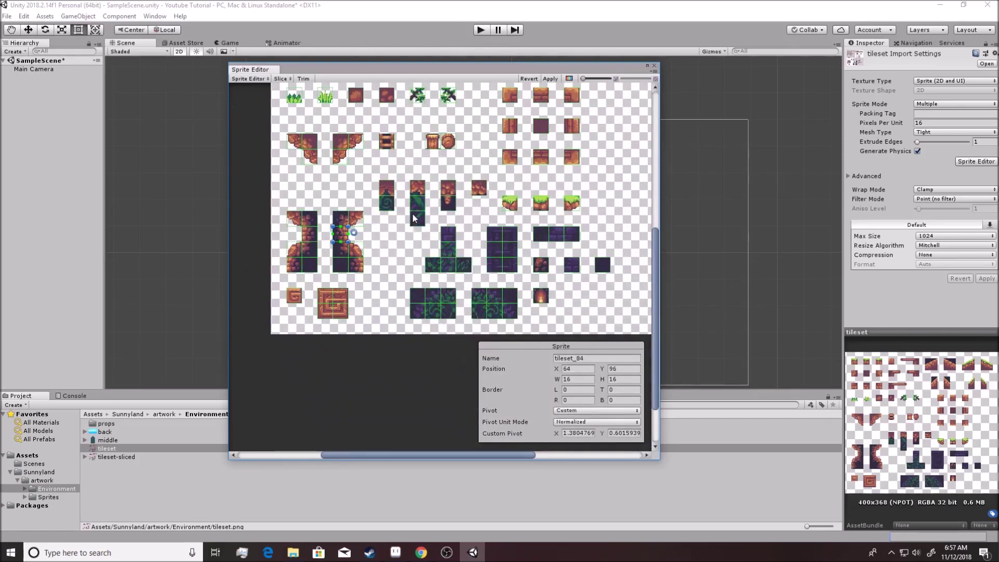
{"action": "left_click", "coordinate": [411, 240]}
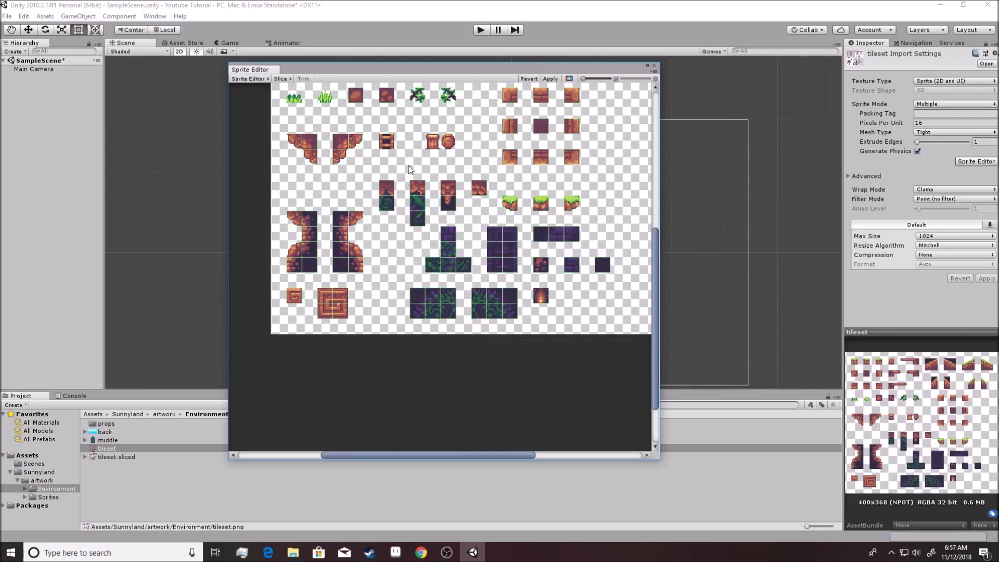
Apply the grid slicing to the tileset and close the Sprite Editor
{"action": "left_click", "coordinate": [550, 78]}
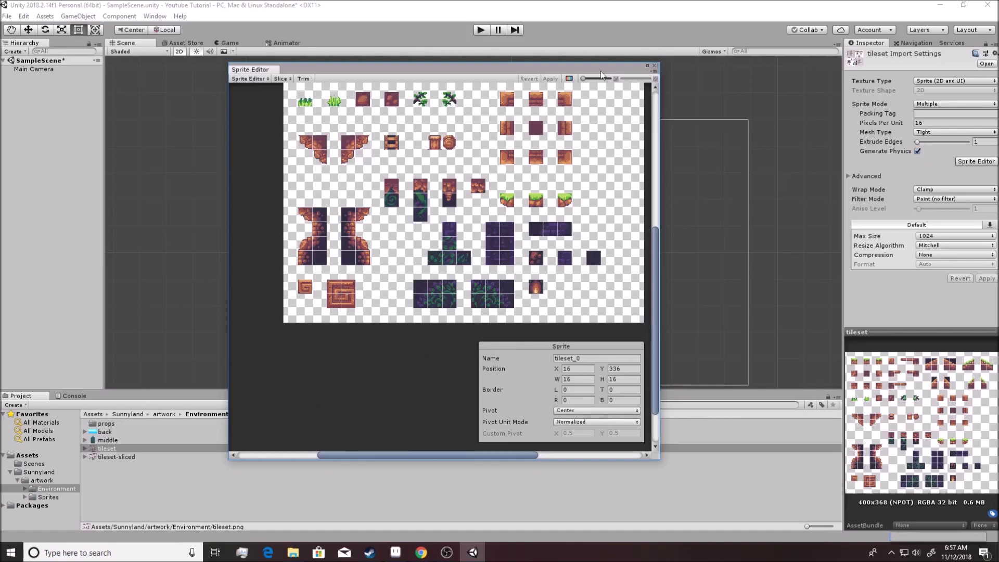
{"action": "left_click_drag", "start_coordinate": [253, 72], "coordinate": [333, 73]}
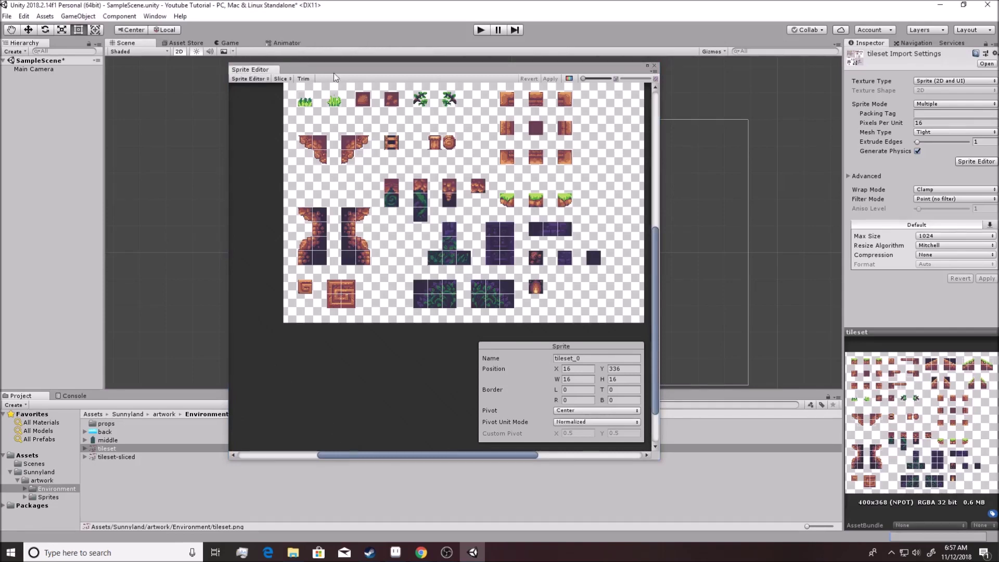
{"action": "left_click", "coordinate": [654, 65]}
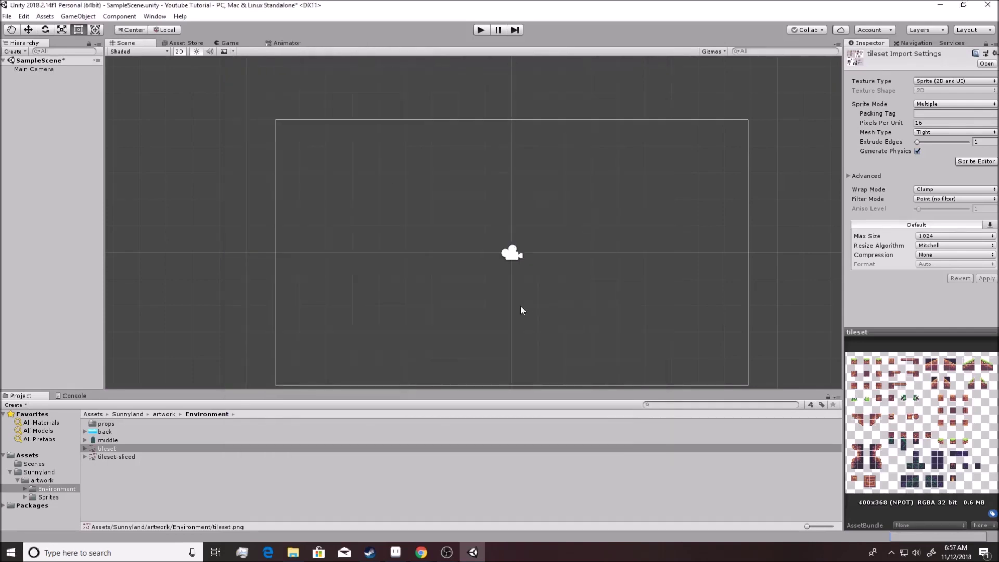
Select the tileset image in the Environment folder
{"action": "left_click", "coordinate": [126, 457]}
{"action": "key", "text": "Up"}
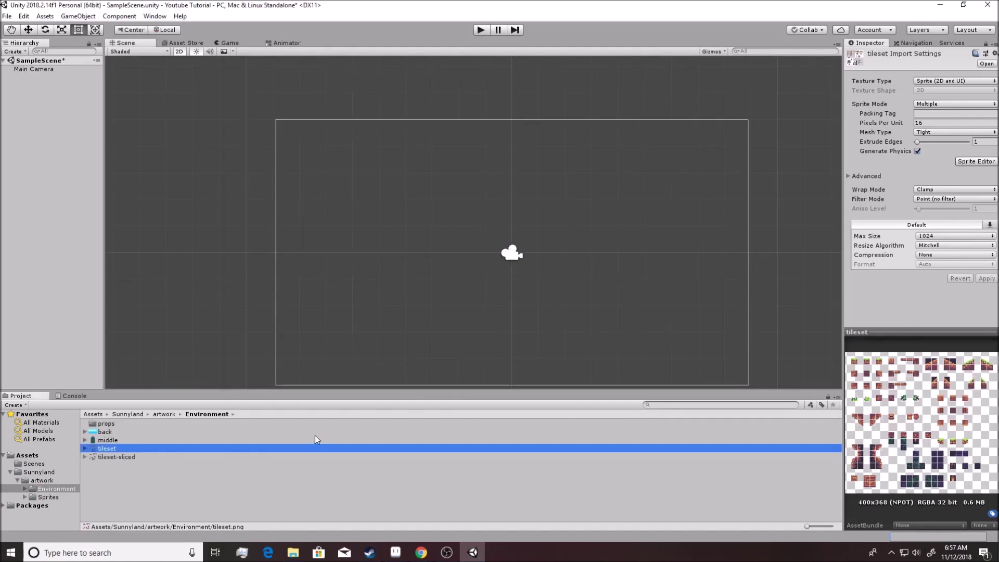